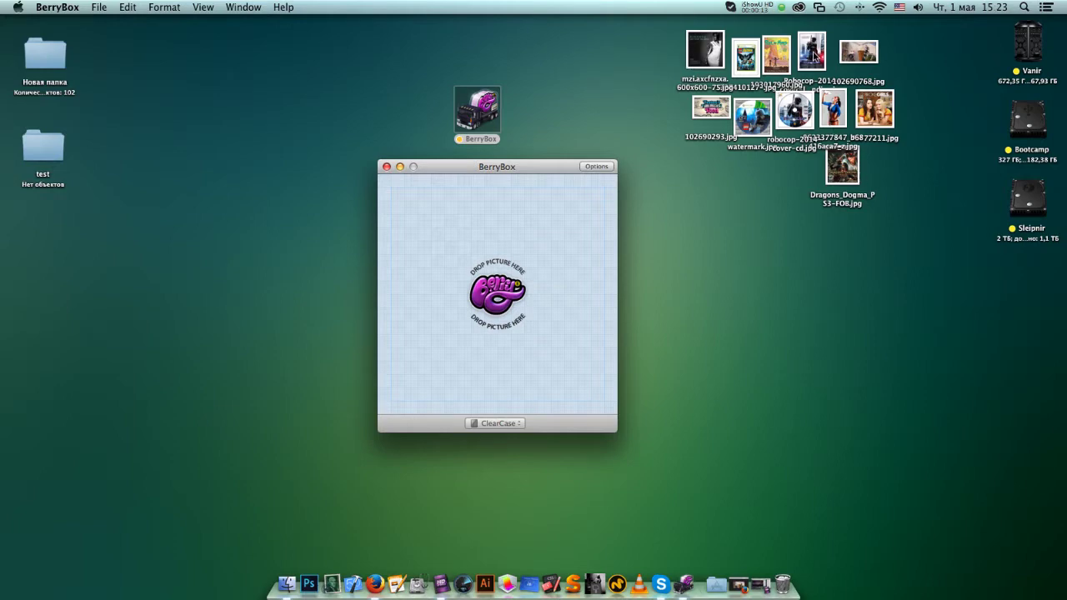
# Load the Robocop-2014 movie cover image into BerryBox and save it as a ClearCase icon
pyautogui.moveTo(813, 55); pyautogui.dragTo(515, 266)
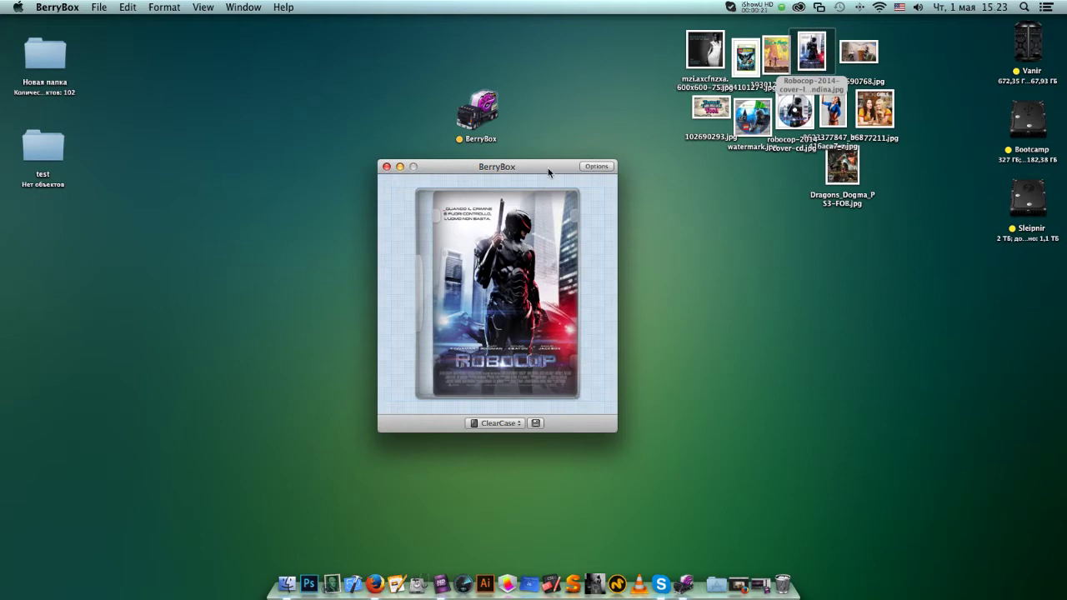
pyautogui.moveTo(547, 168); pyautogui.dragTo(558, 167)
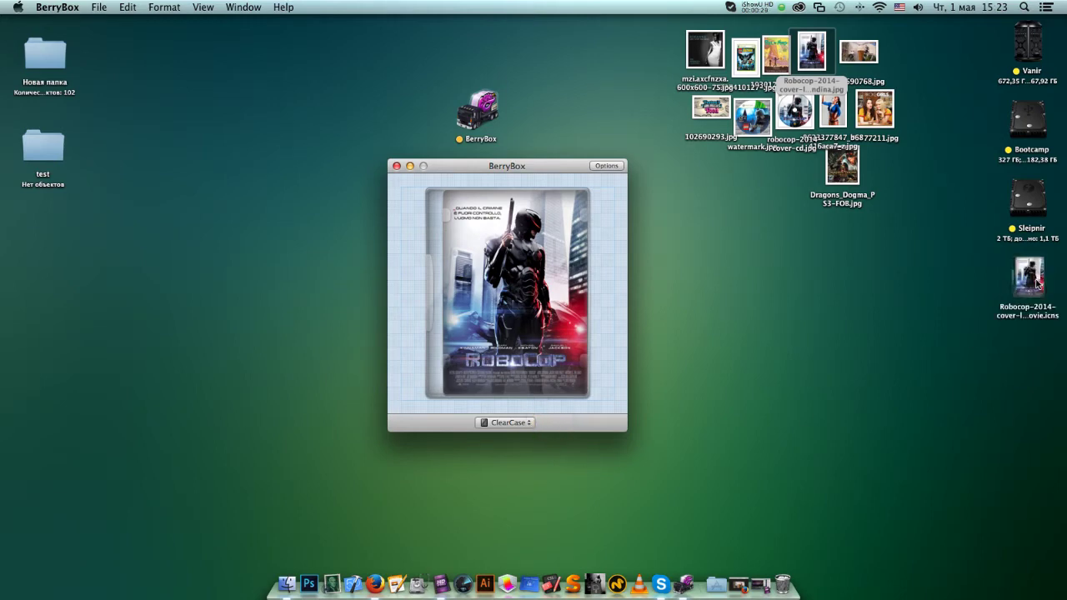
pyautogui.moveTo(526, 167); pyautogui.dragTo(522, 176)
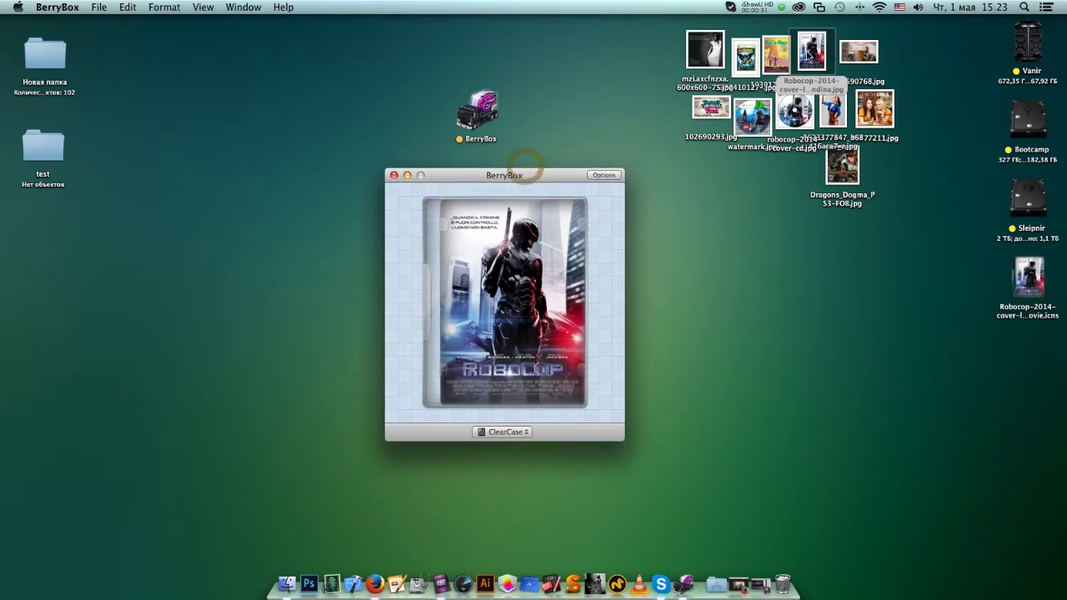
# Place the Robocop cover JPG and its saved .icns file next to each other on the empty desktop area
pyautogui.moveTo(807, 55); pyautogui.dragTo(713, 260)
pyautogui.moveTo(1022, 289); pyautogui.dragTo(784, 271)
pyautogui.click(844, 264)
pyautogui.moveTo(713, 265); pyautogui.dragTo(714, 267)
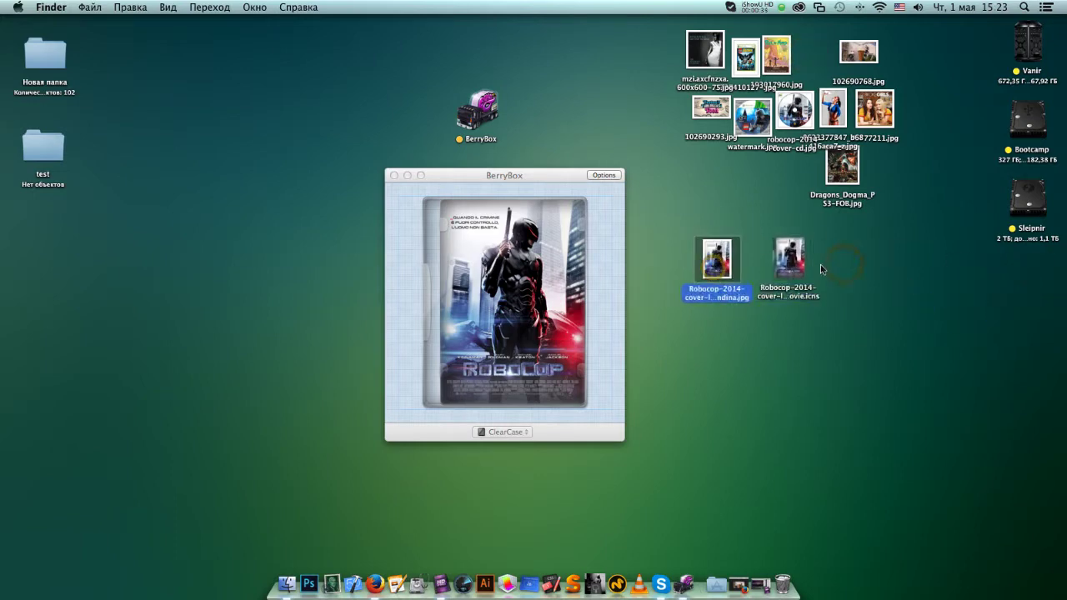
pyautogui.click(852, 264)
pyautogui.click(808, 301)
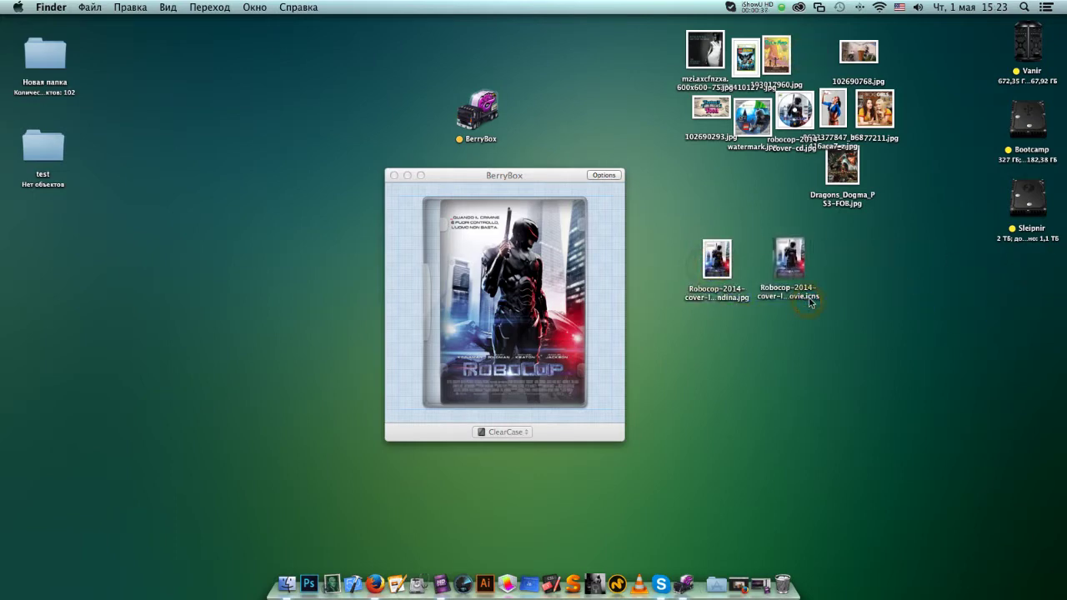
pyautogui.click(809, 300)
pyautogui.click(839, 295)
pyautogui.rightClick(792, 261)
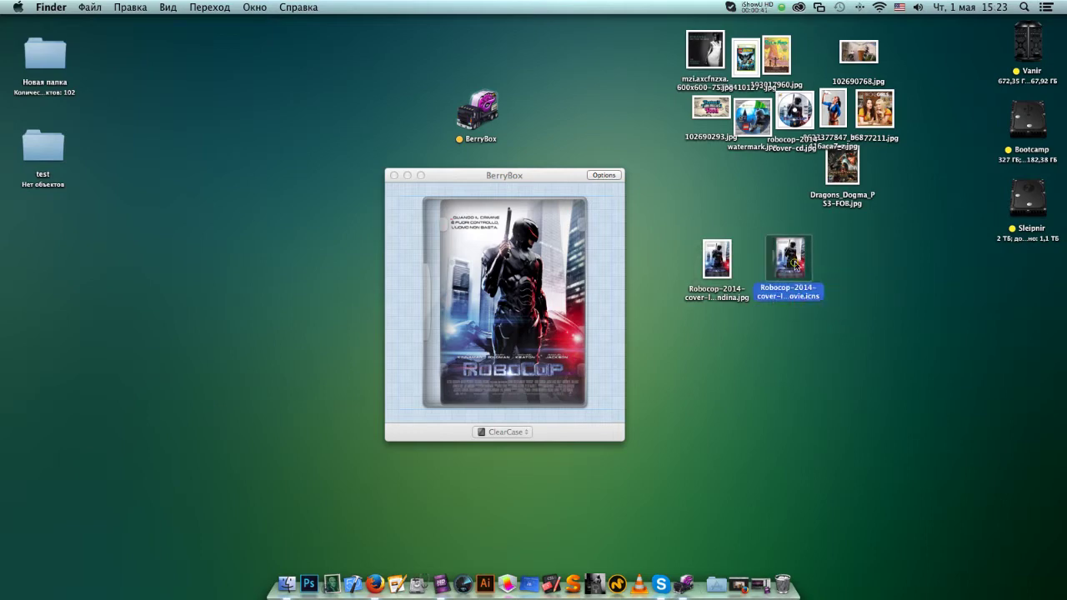
pyautogui.click(734, 305)
# Increase the desktop's icon grid spacing in its view options
pyautogui.rightClick(875, 331)
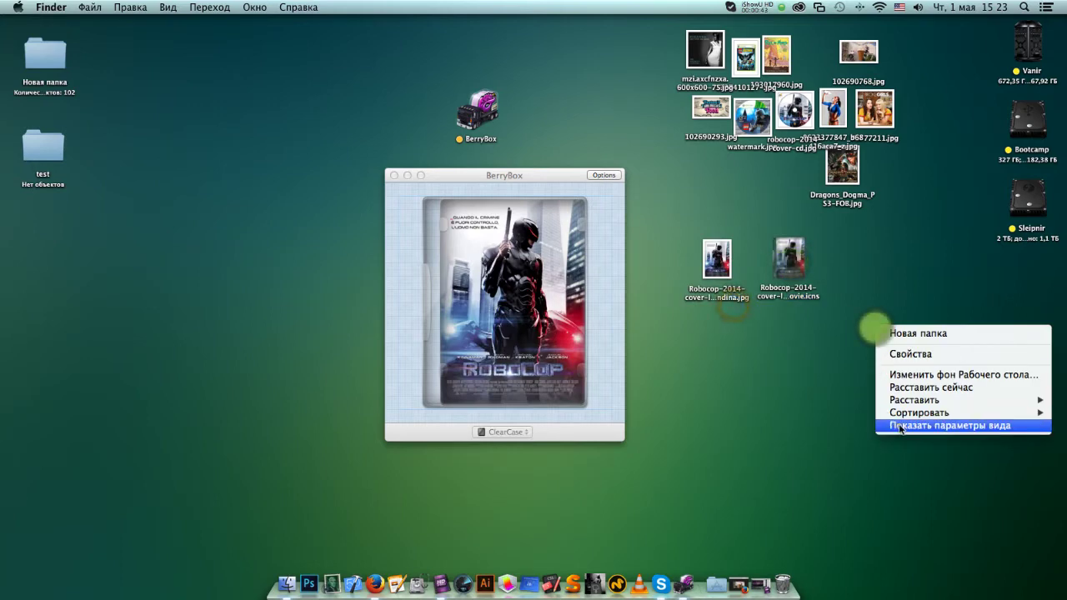
pyautogui.click(898, 424)
pyautogui.moveTo(181, 184); pyautogui.dragTo(229, 181)
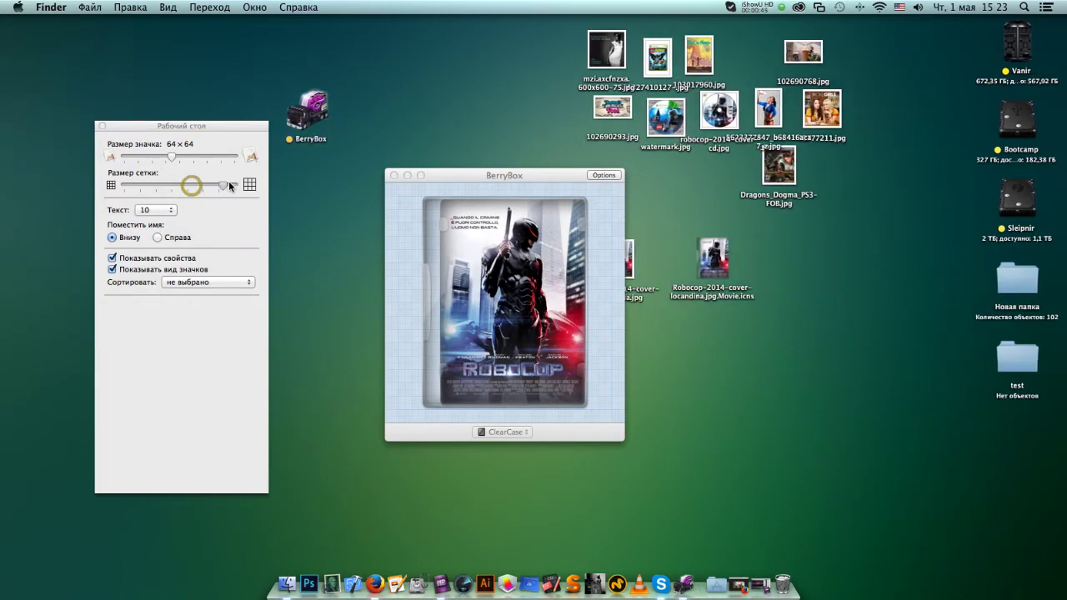
pyautogui.click(100, 126)
# Clean up the desktop icons to the grid and move the BerryBox window clear of them
pyautogui.rightClick(375, 100)
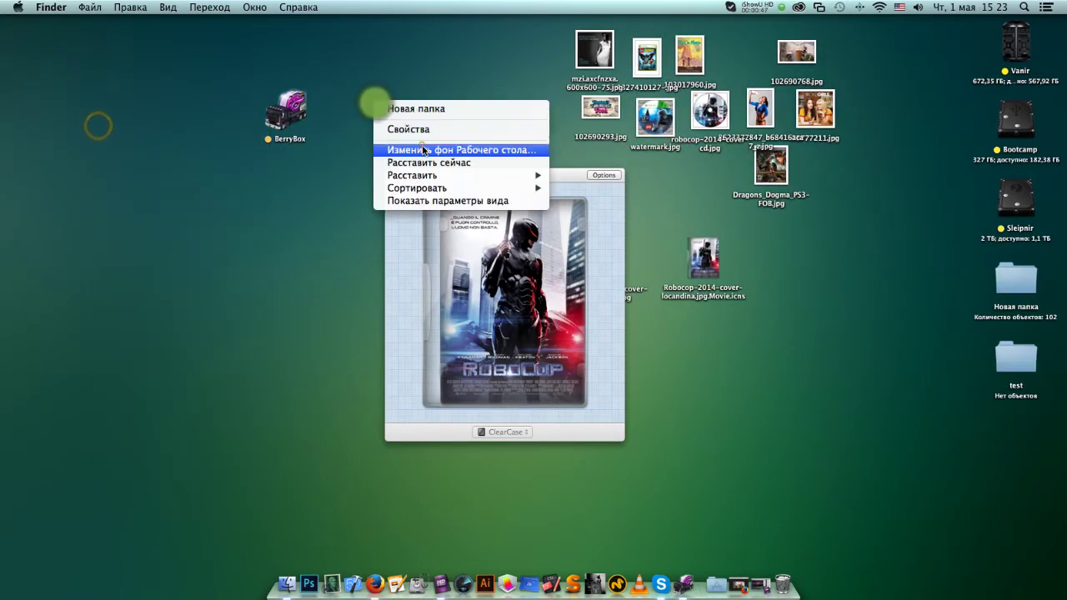
pyautogui.click(424, 138)
pyautogui.moveTo(546, 177); pyautogui.dragTo(426, 194)
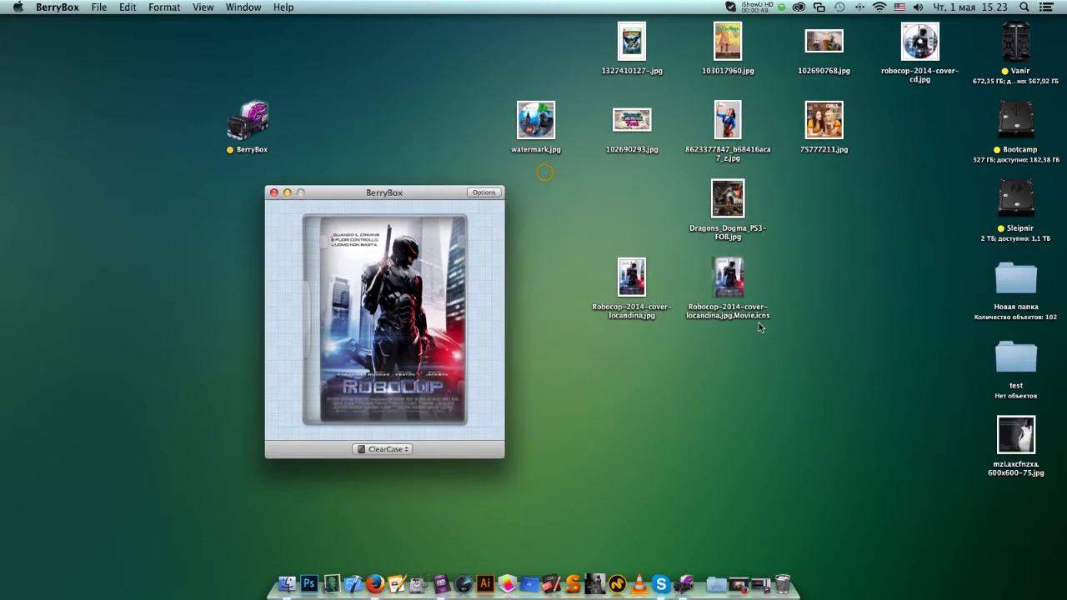
# Save the Robocop cover with the PC DVD template and place the new icon file below the first one
pyautogui.click(632, 279)
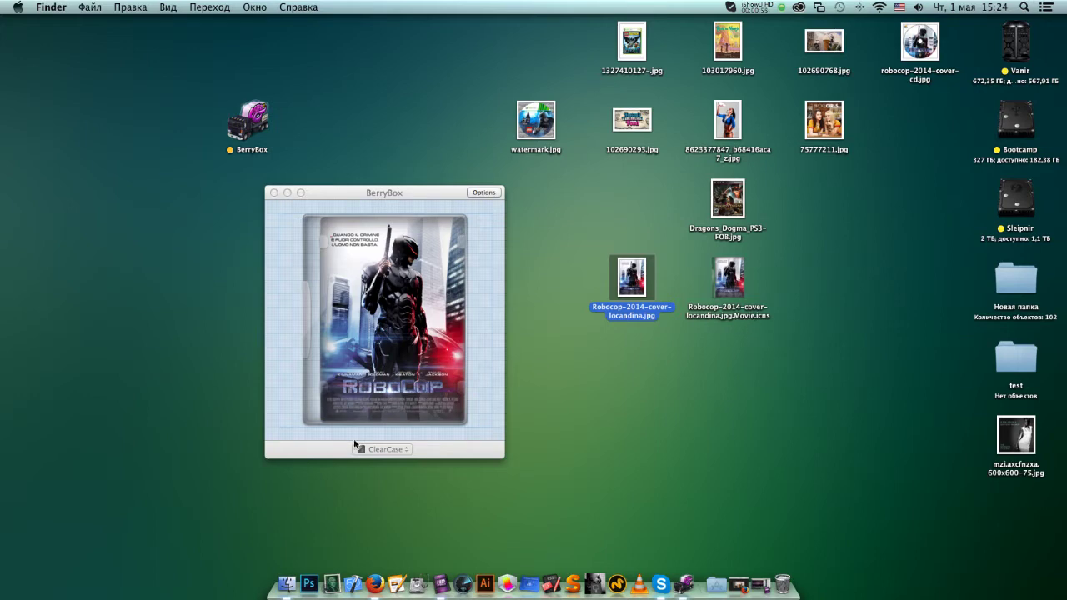
pyautogui.click(406, 450)
pyautogui.click(400, 459)
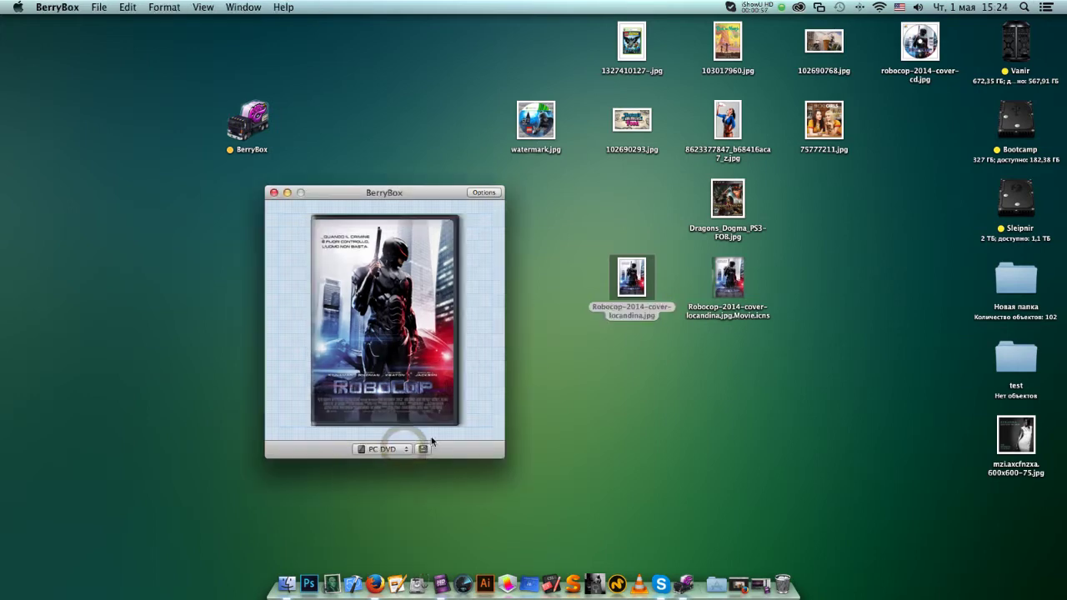
pyautogui.click(397, 453)
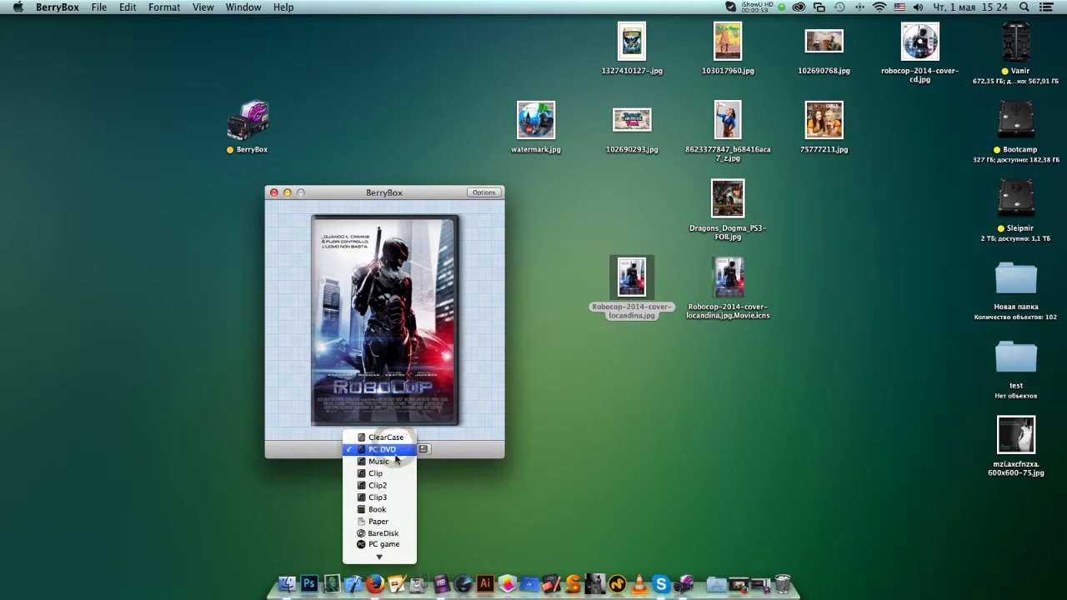
pyautogui.click(409, 450)
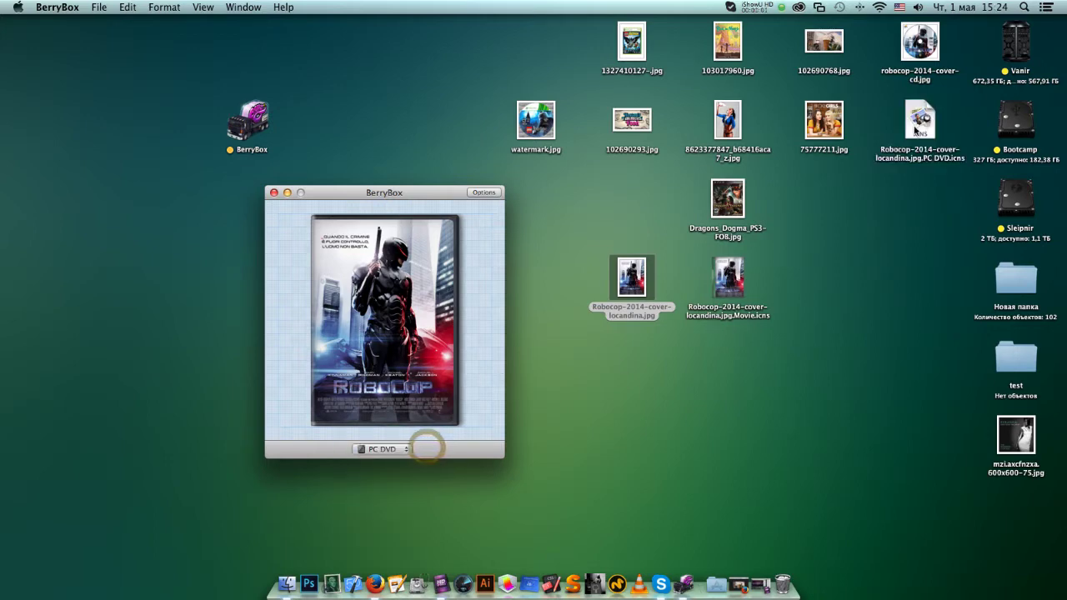
pyautogui.moveTo(914, 115); pyautogui.dragTo(731, 348)
pyautogui.click(819, 235)
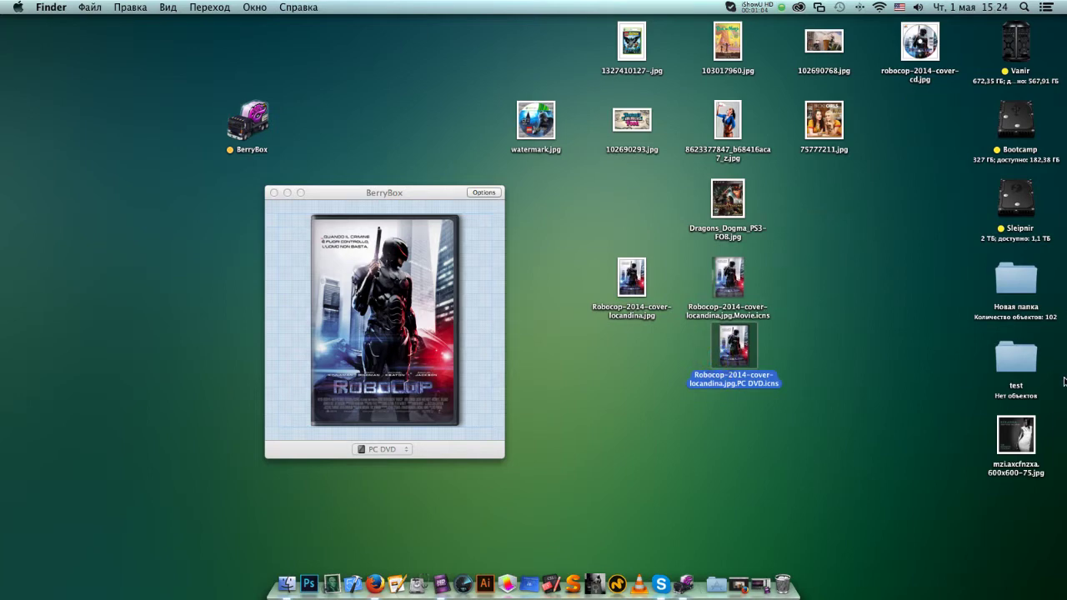
# Move both saved Robocop .icns files into the test folder and close the folder
pyautogui.doubleClick(1020, 353)
pyautogui.moveTo(790, 268); pyautogui.dragTo(702, 381)
pyautogui.moveTo(720, 357); pyautogui.dragTo(470, 239)
pyautogui.click(226, 33)
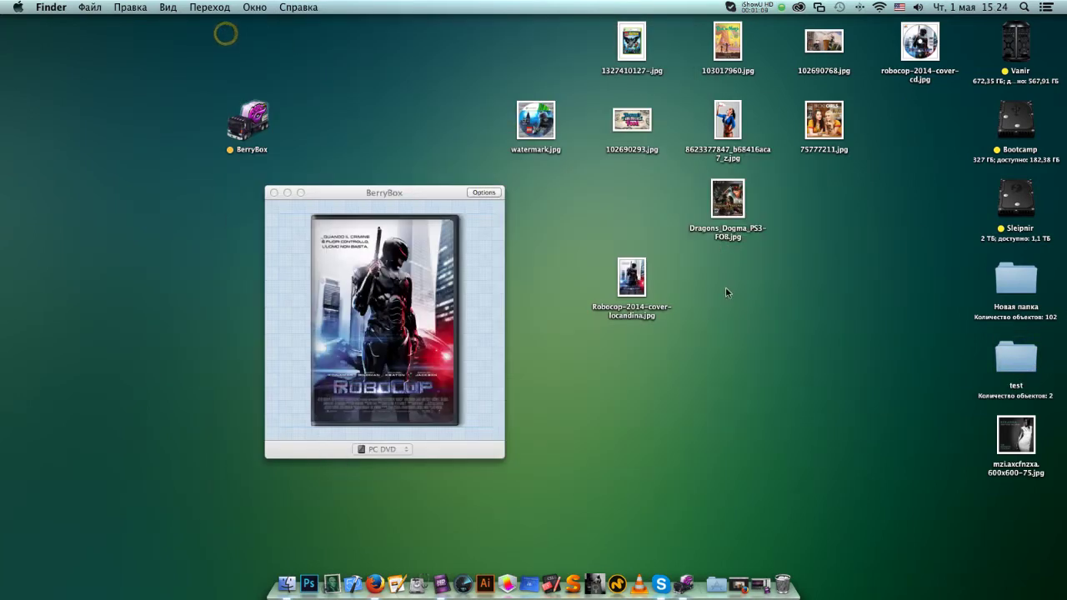
# Move the BerryBox window higher on the desktop and load 103017960.jpg into it
pyautogui.click(630, 275)
pyautogui.click(371, 181)
pyautogui.moveTo(384, 195); pyautogui.dragTo(427, 39)
pyautogui.moveTo(728, 46); pyautogui.dragTo(478, 285)
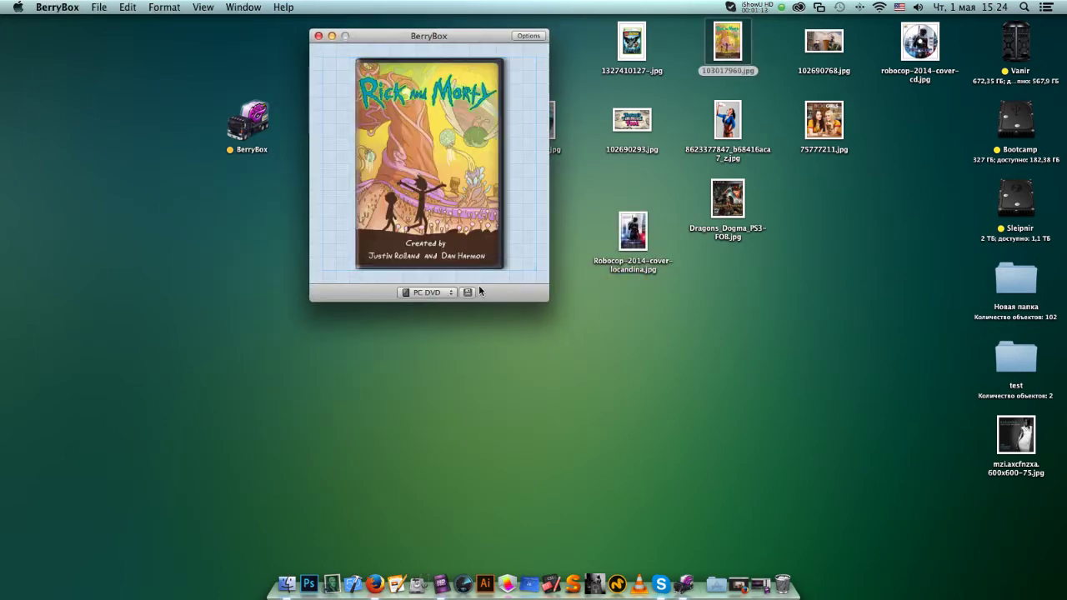
# Save the Rick and Morty cover as a Book icon and move the icon file into the test folder
pyautogui.click(452, 293)
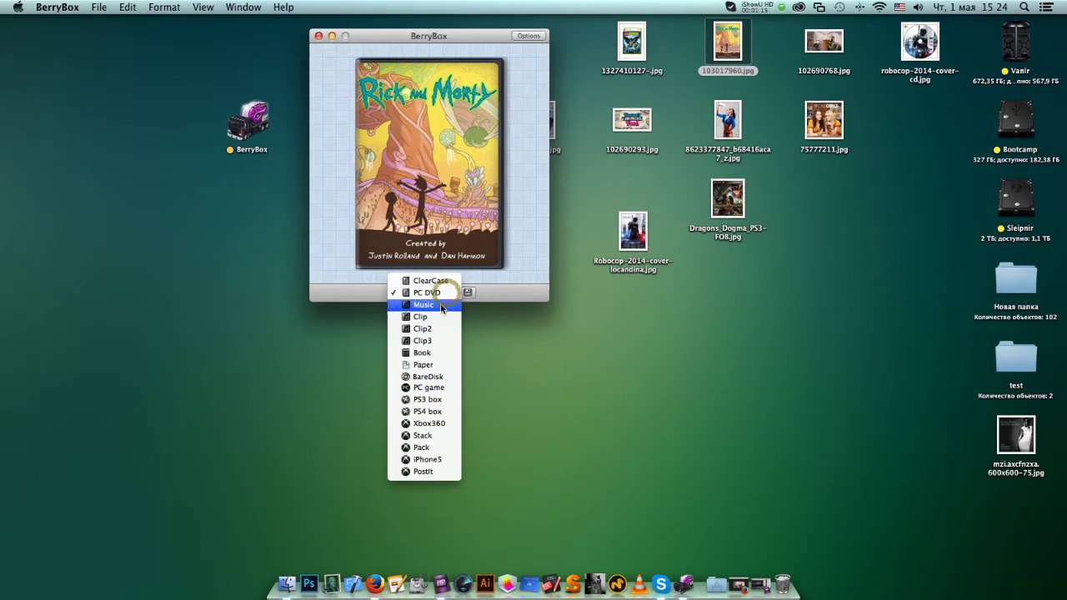
pyautogui.click(445, 353)
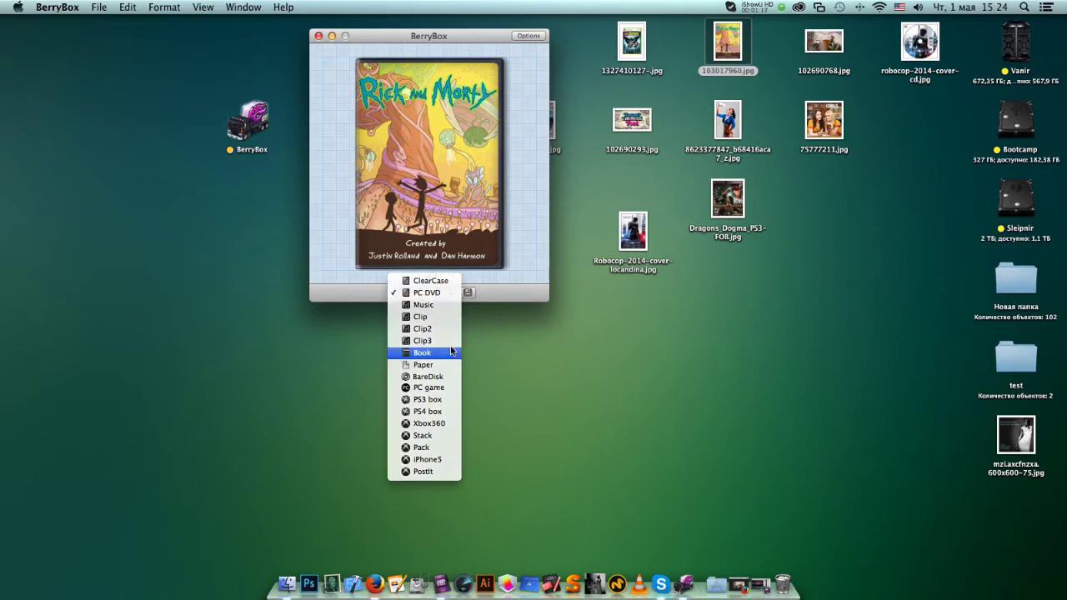
pyautogui.click(468, 294)
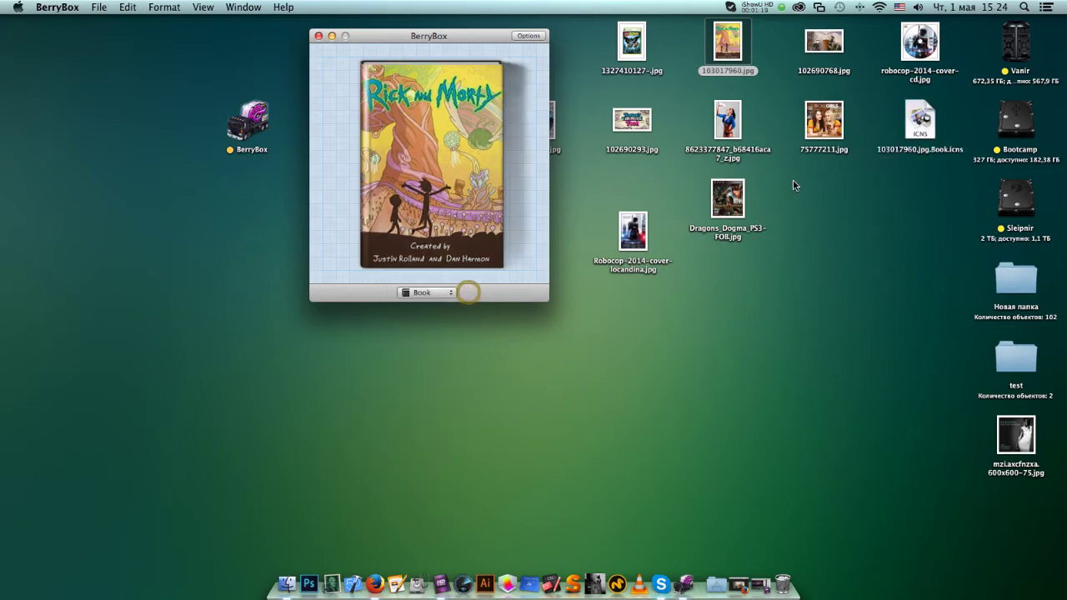
pyautogui.moveTo(939, 123); pyautogui.dragTo(85, 83)
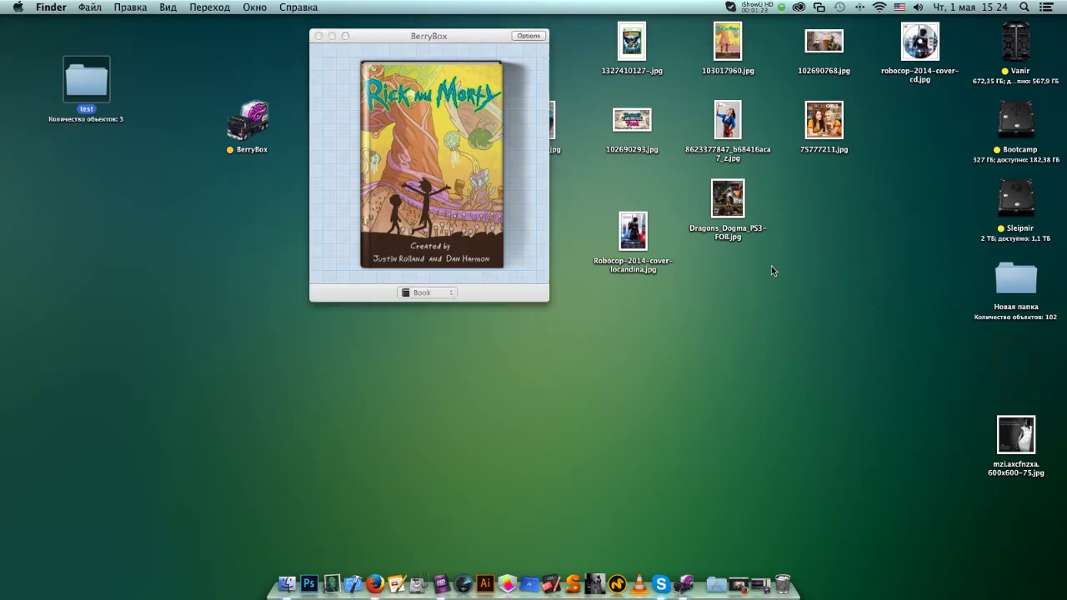
# Save Dragons_Dogma_PS3-FOB.jpg as a PS3 box icon and move the icon file into the test folder
pyautogui.moveTo(727, 199); pyautogui.dragTo(408, 80)
pyautogui.click(450, 293)
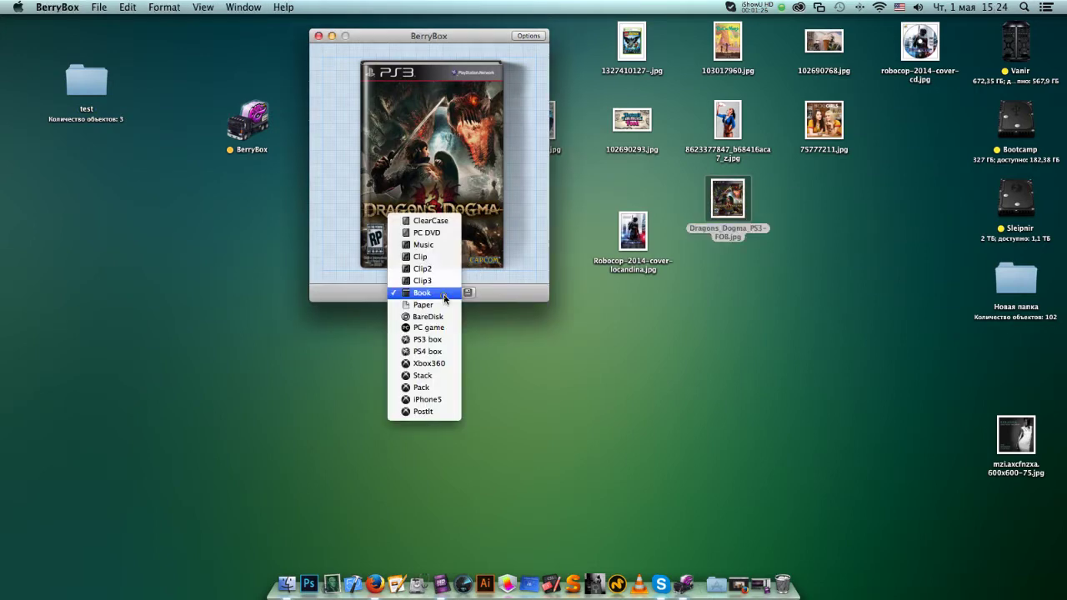
pyautogui.click(428, 339)
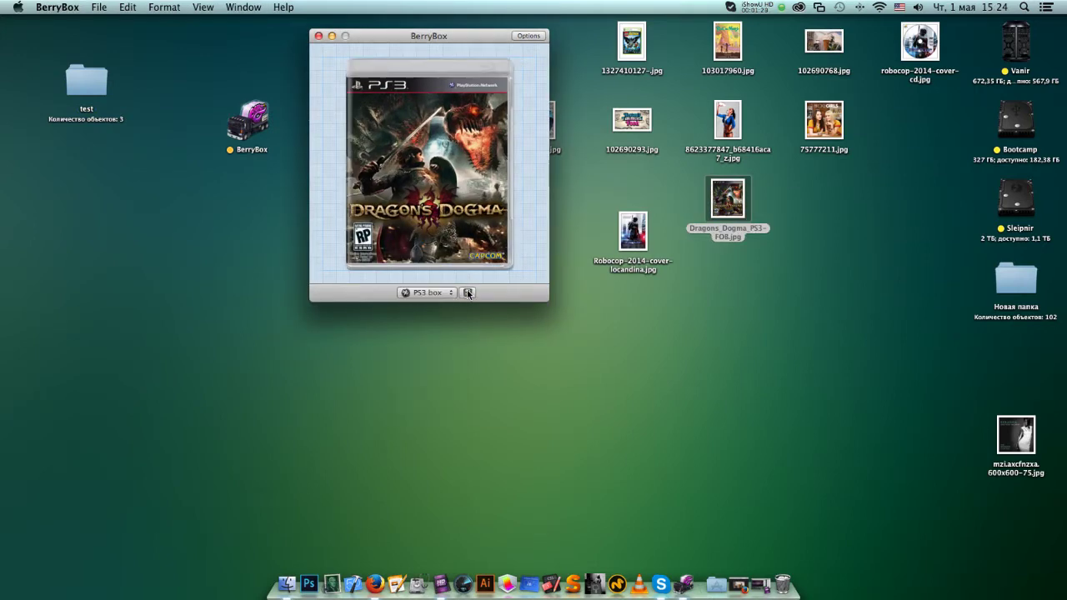
pyautogui.click(468, 293)
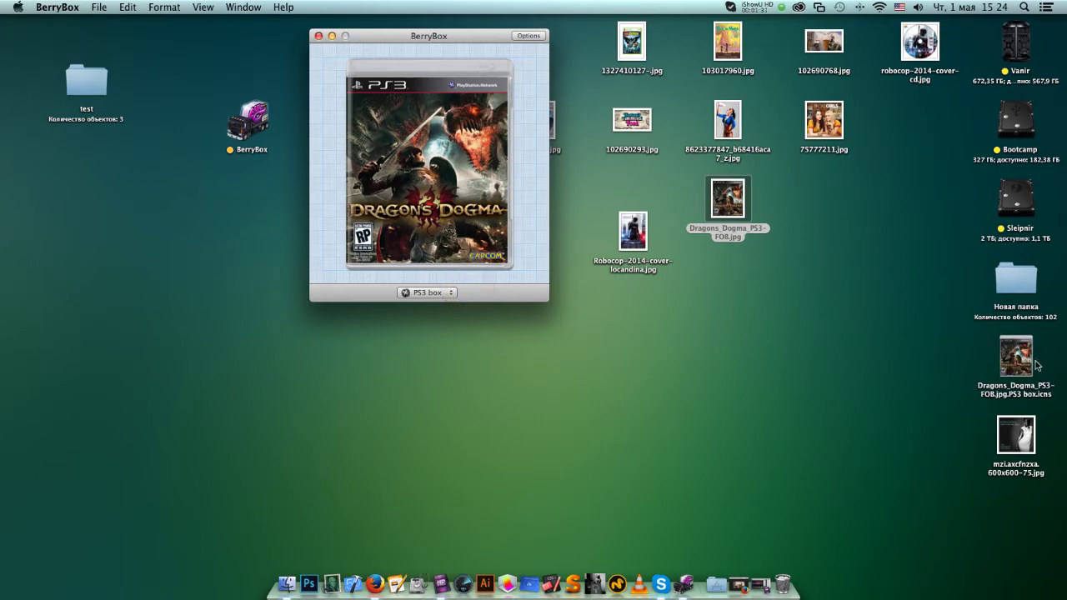
pyautogui.moveTo(1021, 364); pyautogui.dragTo(74, 81)
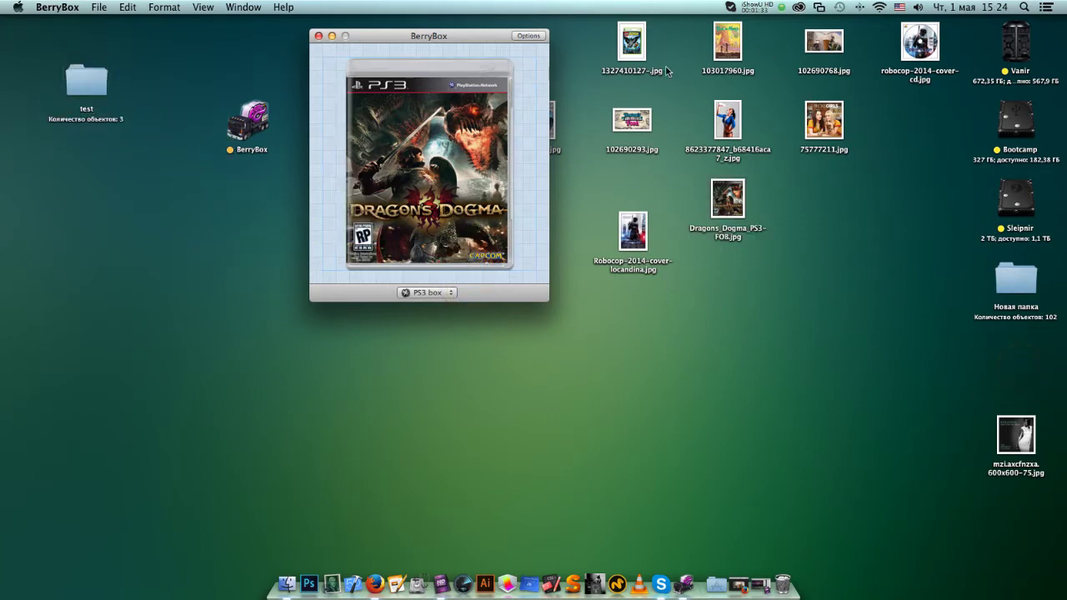
# Save watermark.jpg as a BareDisk icon and move the icon file into the test folder
pyautogui.moveTo(489, 36); pyautogui.dragTo(442, 45)
pyautogui.moveTo(555, 124); pyautogui.dragTo(433, 146)
pyautogui.moveTo(430, 45); pyautogui.dragTo(488, 23)
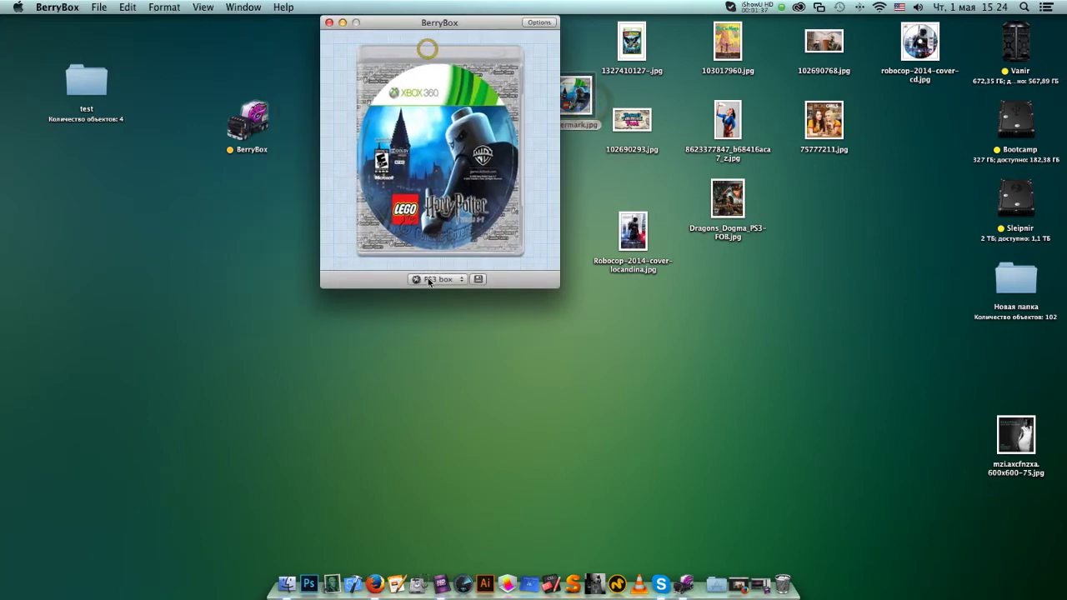
pyautogui.click(437, 279)
pyautogui.click(458, 257)
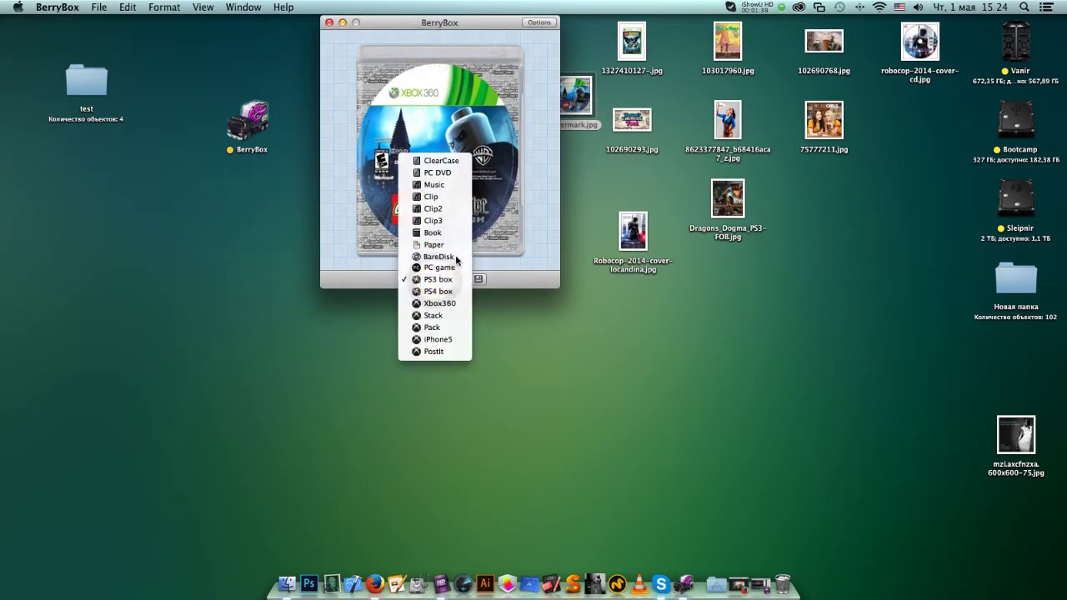
pyautogui.click(478, 280)
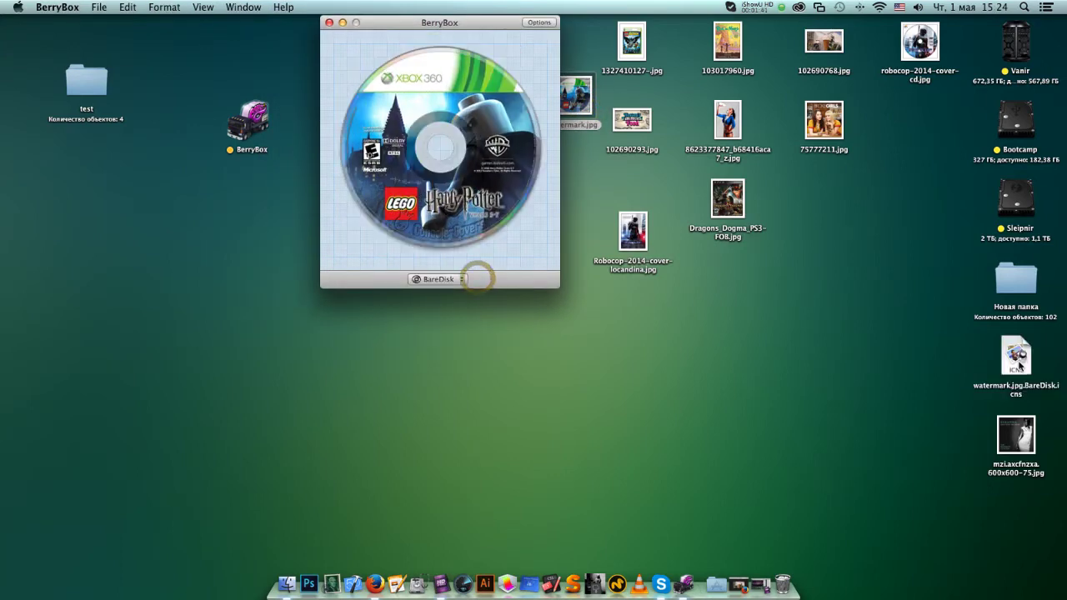
pyautogui.moveTo(1016, 361); pyautogui.dragTo(100, 83)
# Save robocop-2014-cover-cd.jpg as a BareDisk icon and move the icon file into the test folder
pyautogui.moveTo(586, 100); pyautogui.dragTo(638, 190)
pyautogui.moveTo(920, 43); pyautogui.dragTo(490, 171)
pyautogui.click(481, 278)
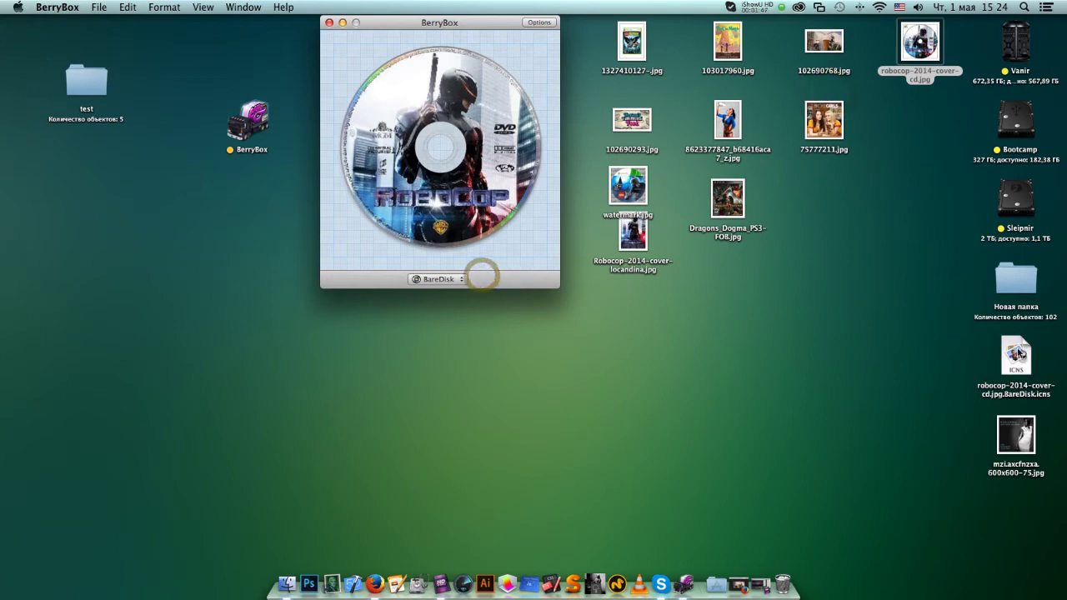
pyautogui.moveTo(1017, 356); pyautogui.dragTo(79, 78)
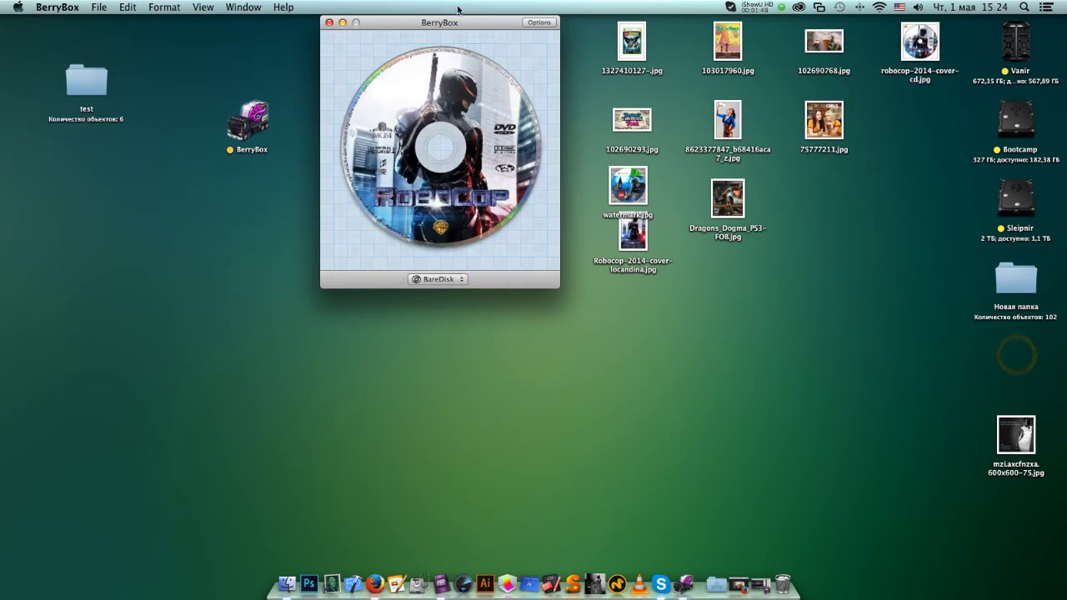
pyautogui.moveTo(473, 21)
pyautogui.mouseDown()
pyautogui.moveTo(447, 403)
pyautogui.moveTo(493, 18)
pyautogui.mouseUp()
pyautogui.click(493, 18)
pyautogui.moveTo(626, 37); pyautogui.dragTo(520, 119)
pyautogui.click(477, 314)
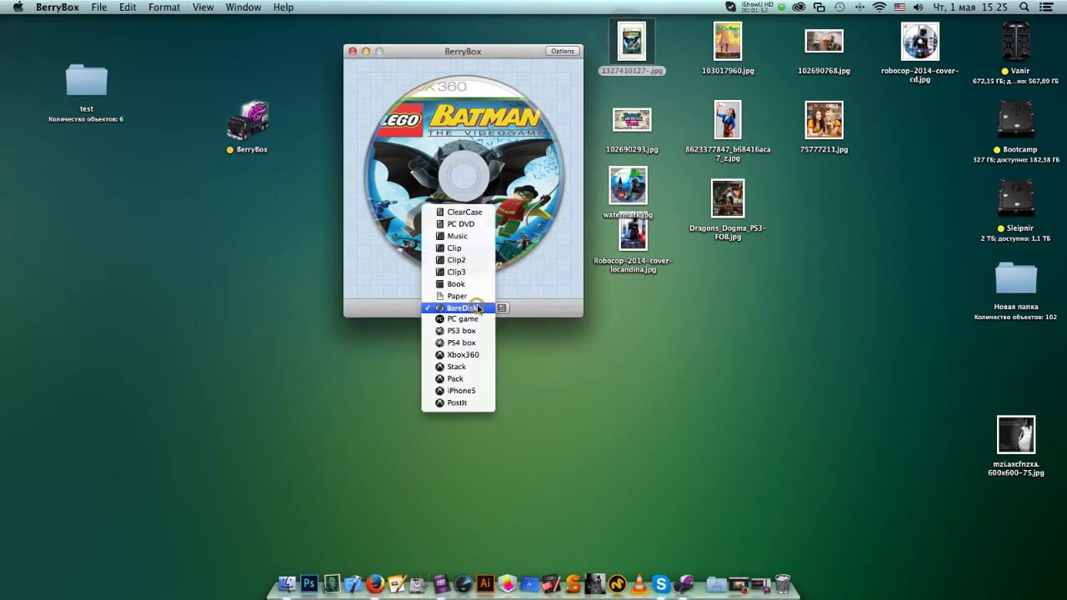
pyautogui.click(482, 356)
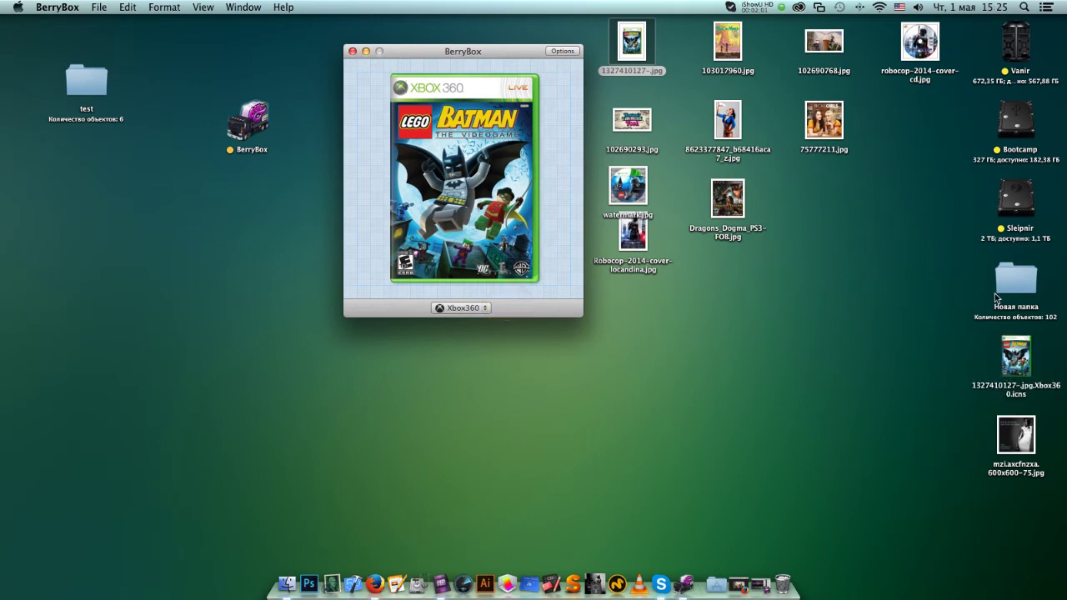
pyautogui.moveTo(1020, 356); pyautogui.dragTo(87, 78)
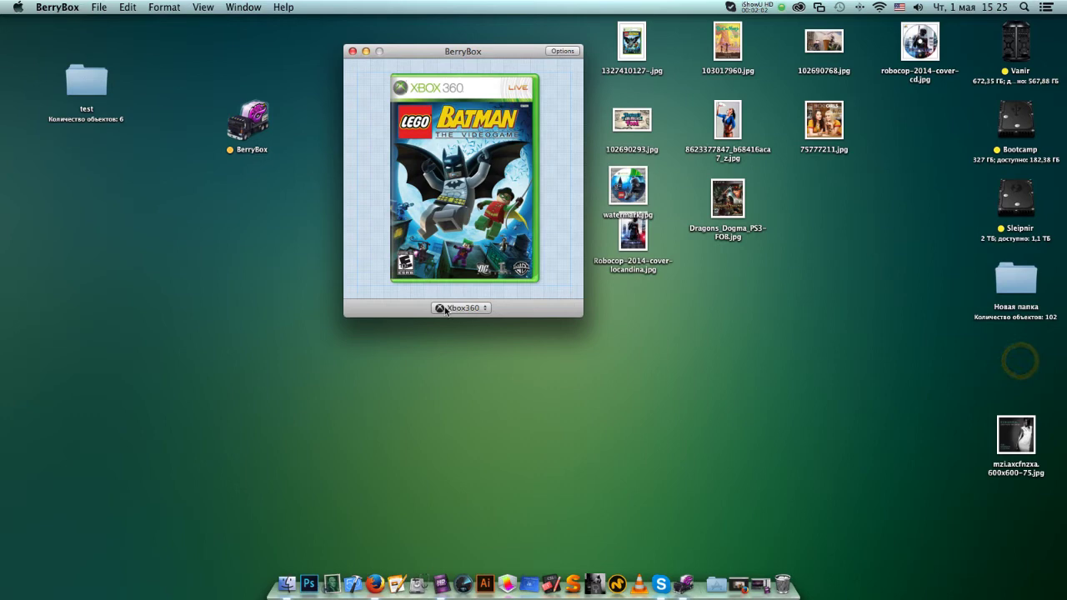
pyautogui.click(492, 308)
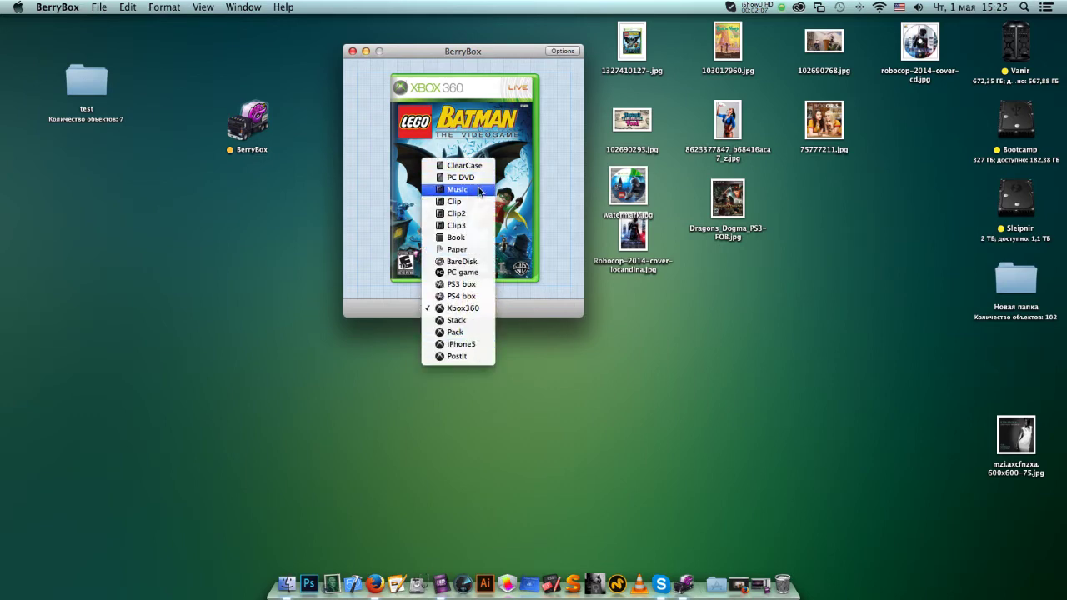
pyautogui.click(537, 177)
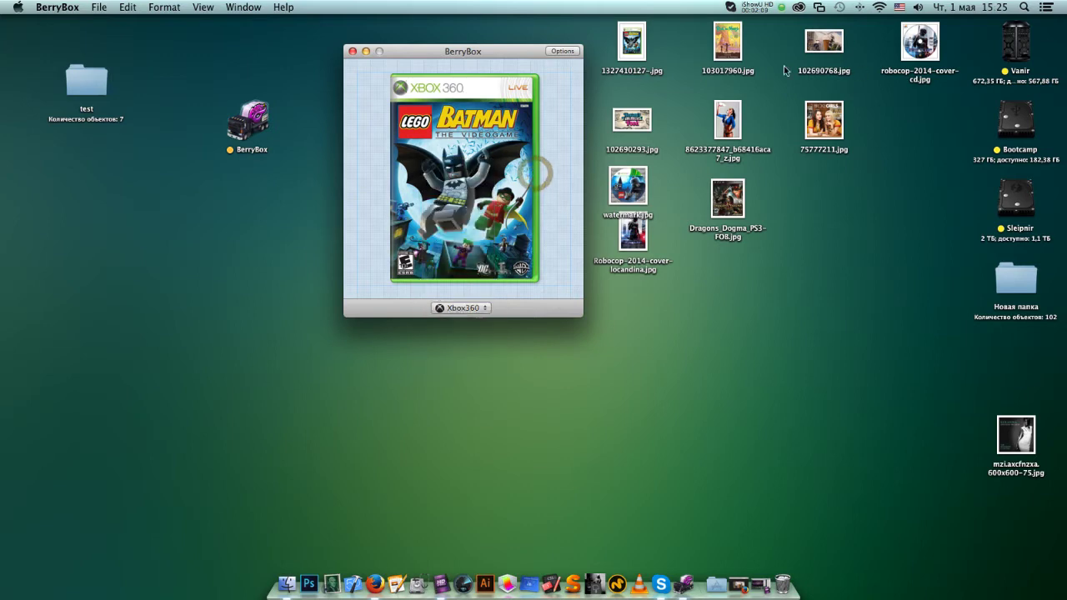
# Save mzi.axcfnzxa.600x600-75.jpg as a Music icon and move the icon file into the test folder
pyautogui.click(1006, 442)
pyautogui.moveTo(1006, 442); pyautogui.dragTo(525, 272)
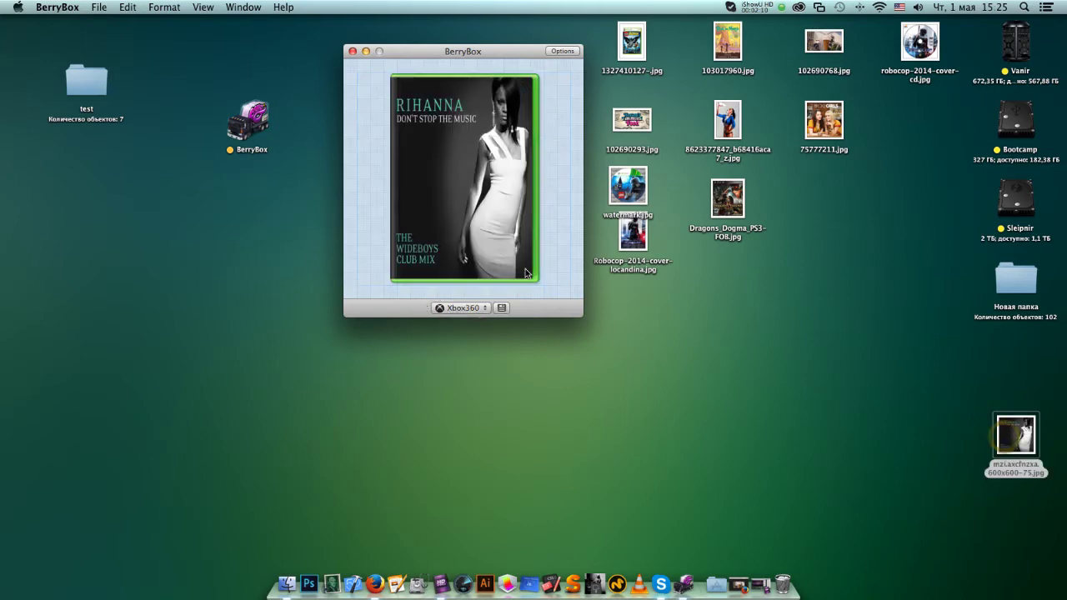
pyautogui.click(481, 308)
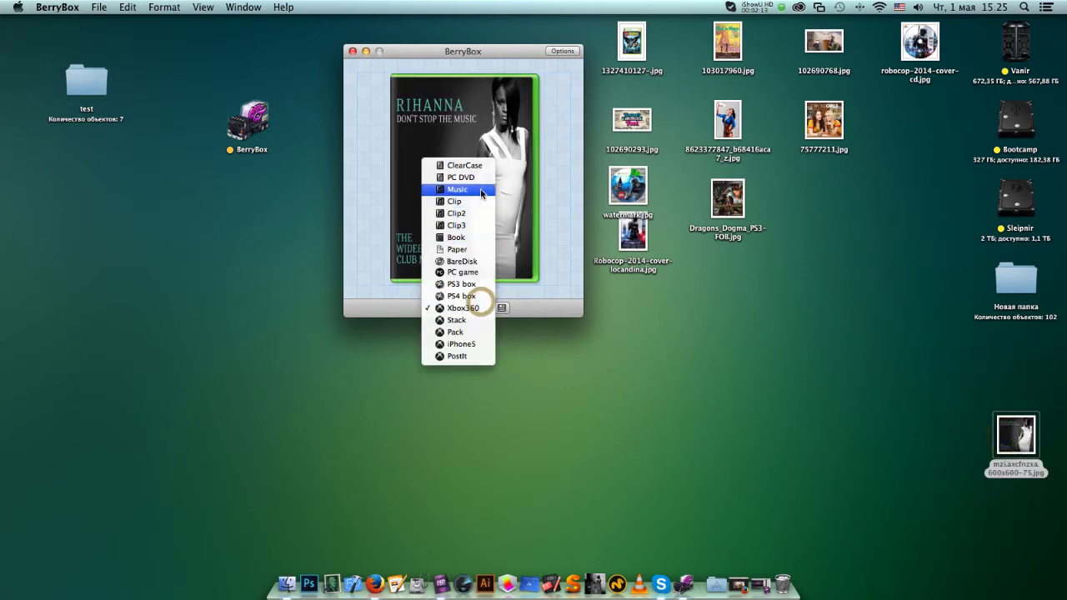
pyautogui.click(479, 159)
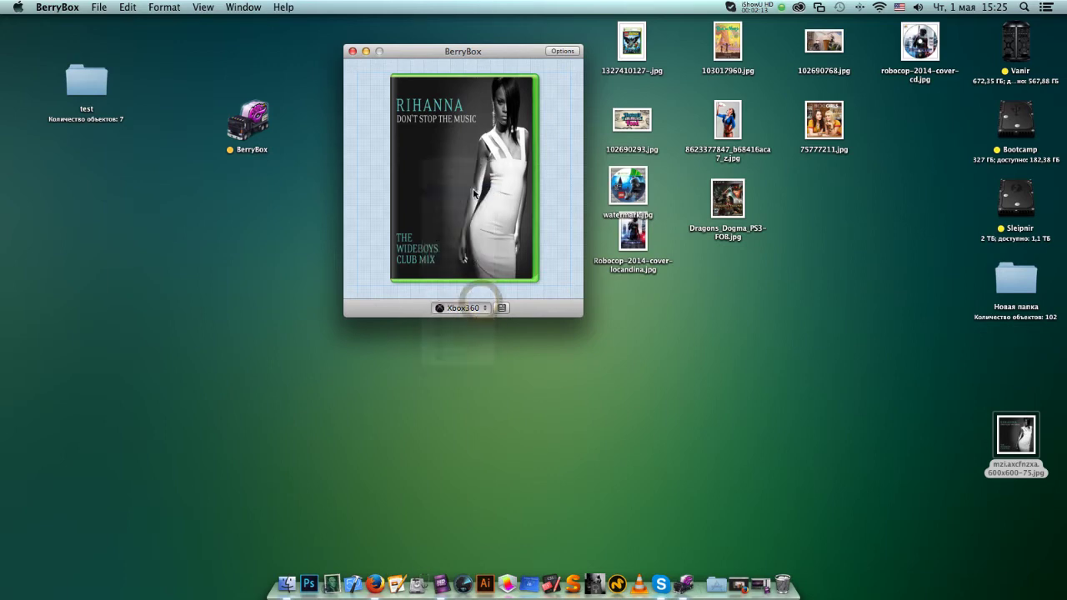
pyautogui.click(500, 309)
pyautogui.moveTo(1010, 363); pyautogui.dragTo(86, 80)
# Save 102690768.jpg as a Clip icon and move the icon file into the test folder
pyautogui.click(465, 306)
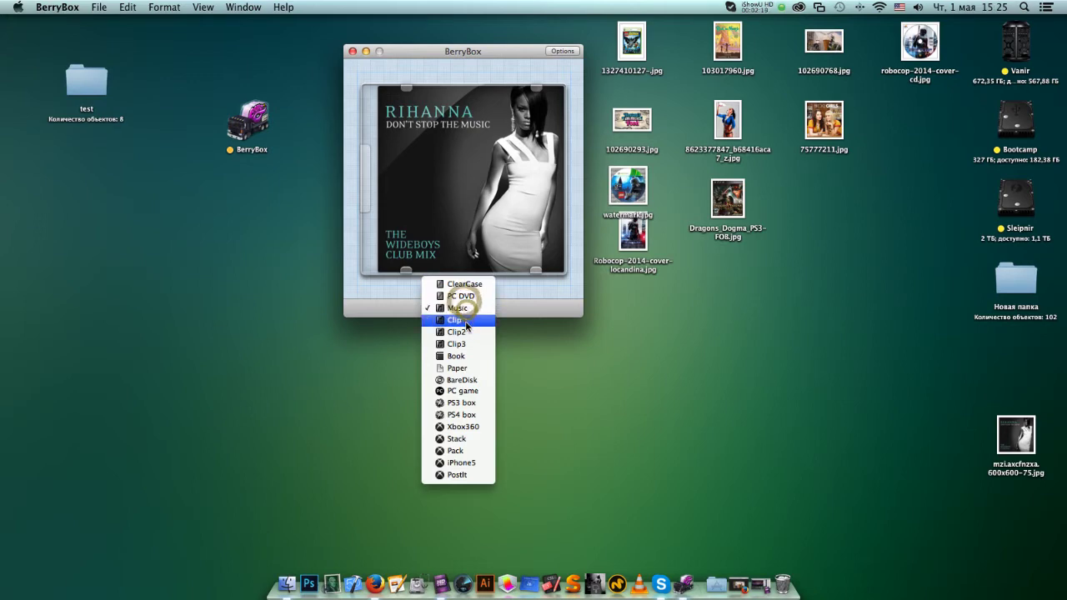
pyautogui.click(465, 297)
pyautogui.moveTo(632, 121); pyautogui.dragTo(542, 281)
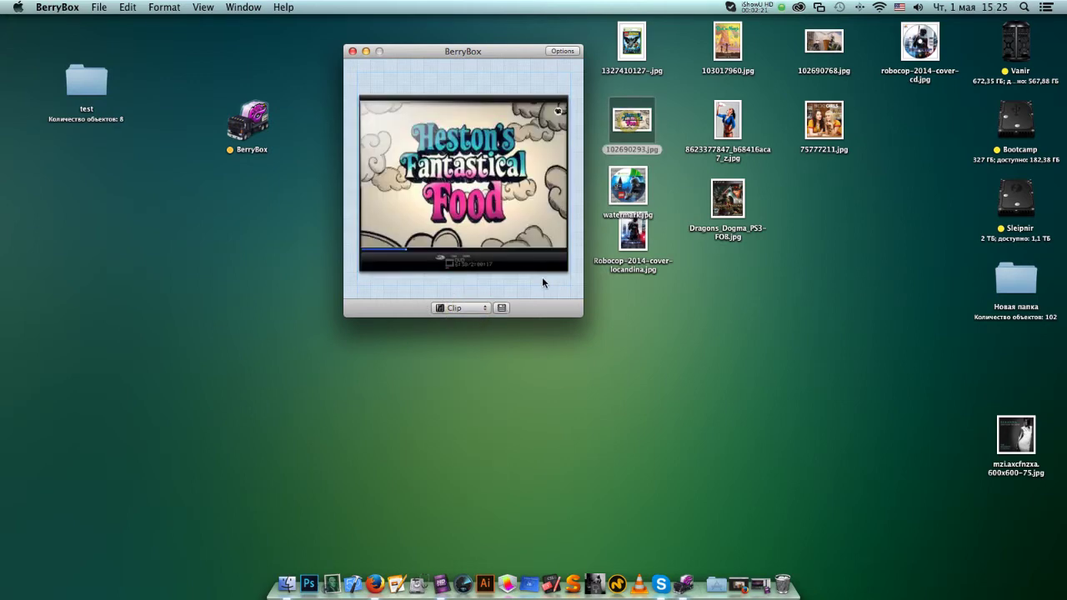
pyautogui.moveTo(834, 38); pyautogui.dragTo(537, 302)
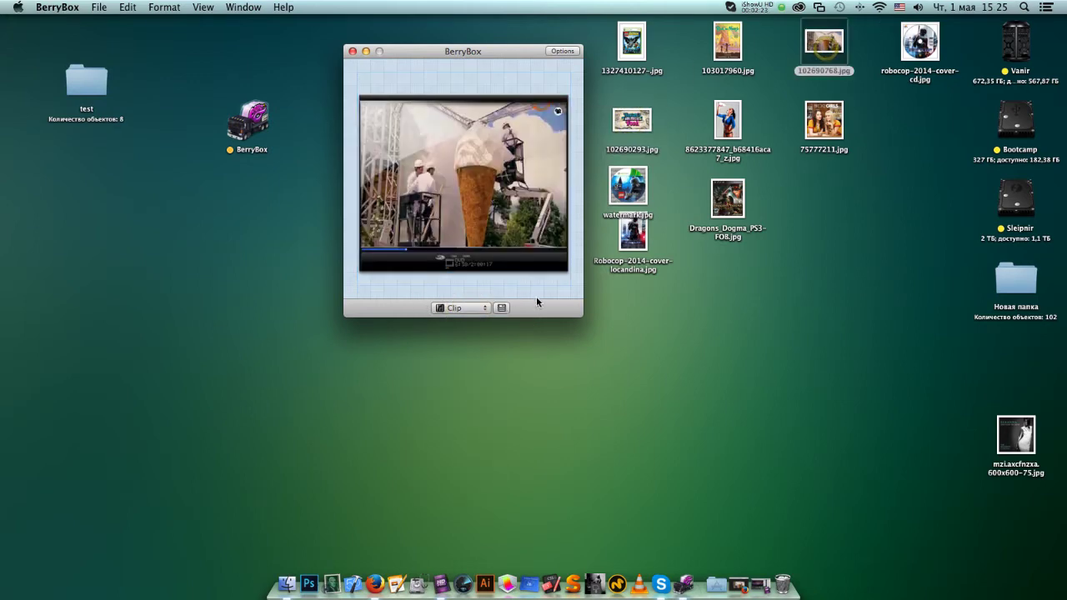
pyautogui.click(501, 308)
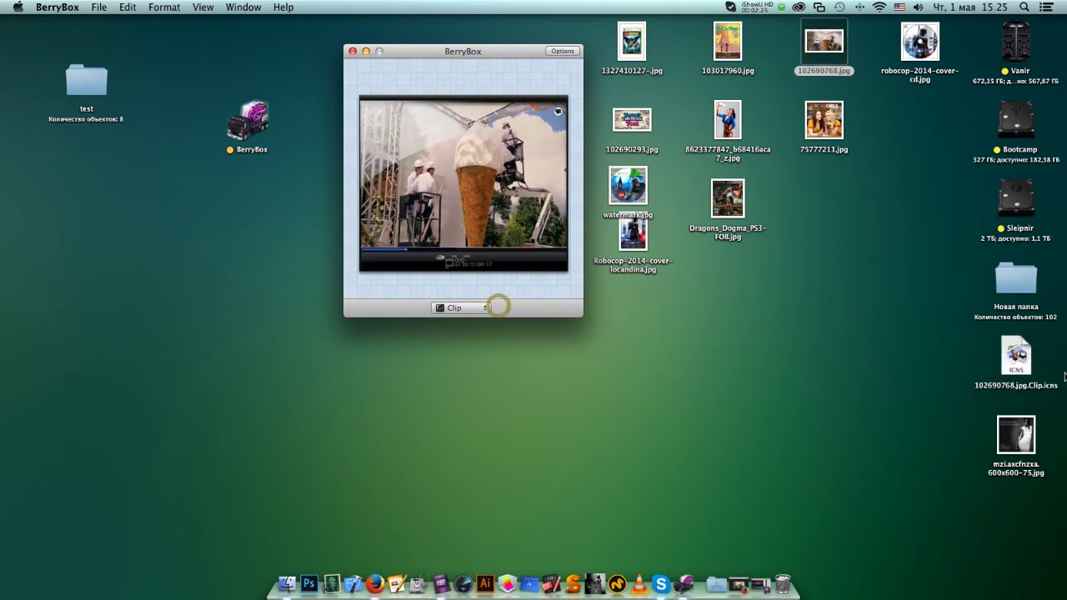
pyautogui.moveTo(1018, 363); pyautogui.dragTo(100, 116)
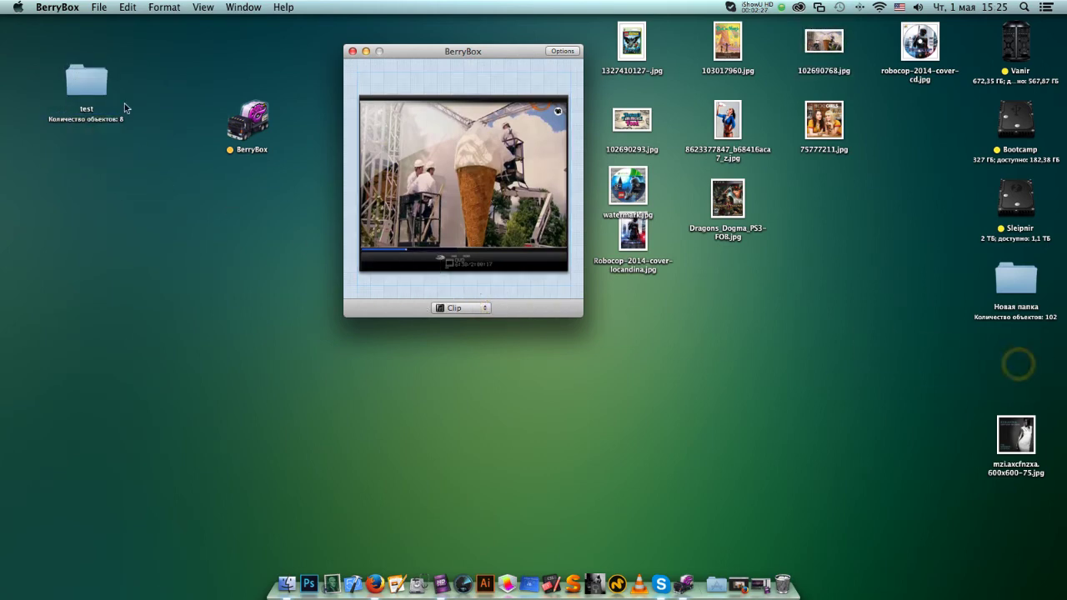
# Save 102690293.jpg as a Clip2 icon and move the icon file into the test folder
pyautogui.moveTo(642, 115); pyautogui.dragTo(512, 208)
pyautogui.click(480, 308)
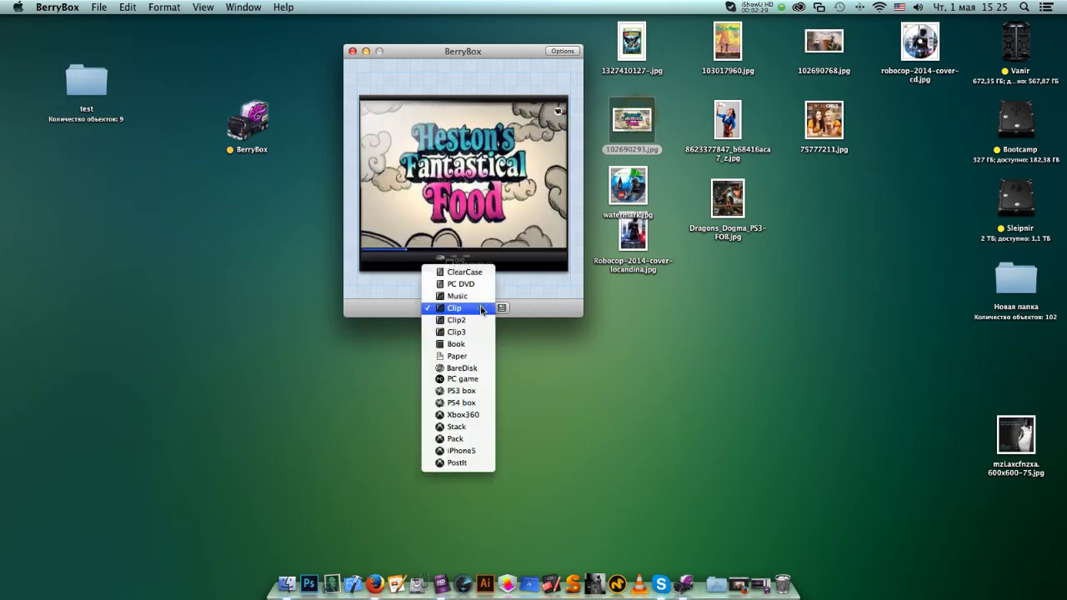
pyautogui.click(473, 321)
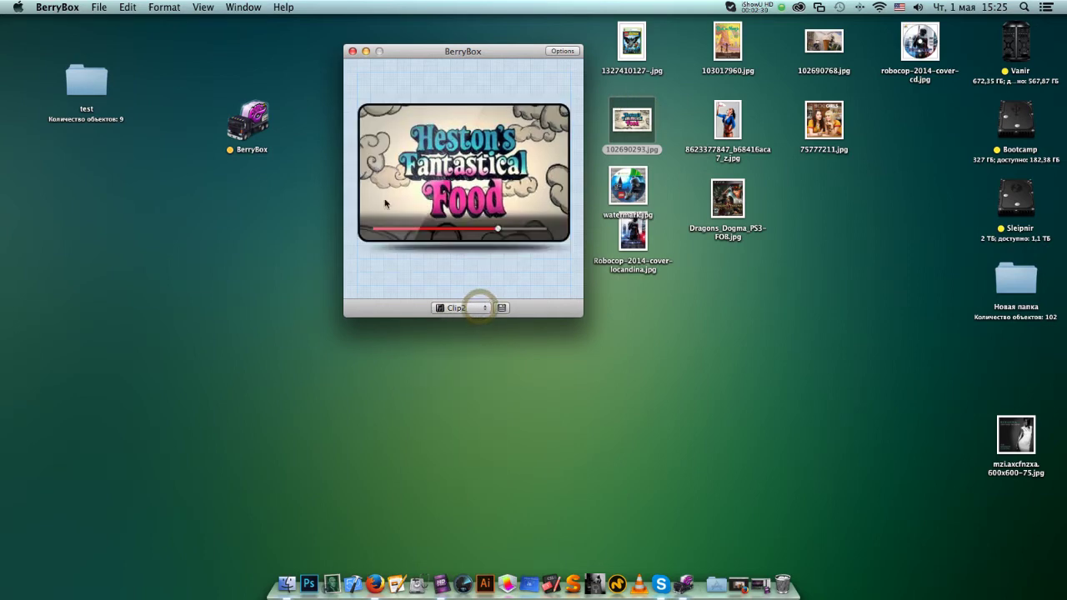
pyautogui.click(506, 310)
pyautogui.moveTo(998, 360); pyautogui.dragTo(65, 84)
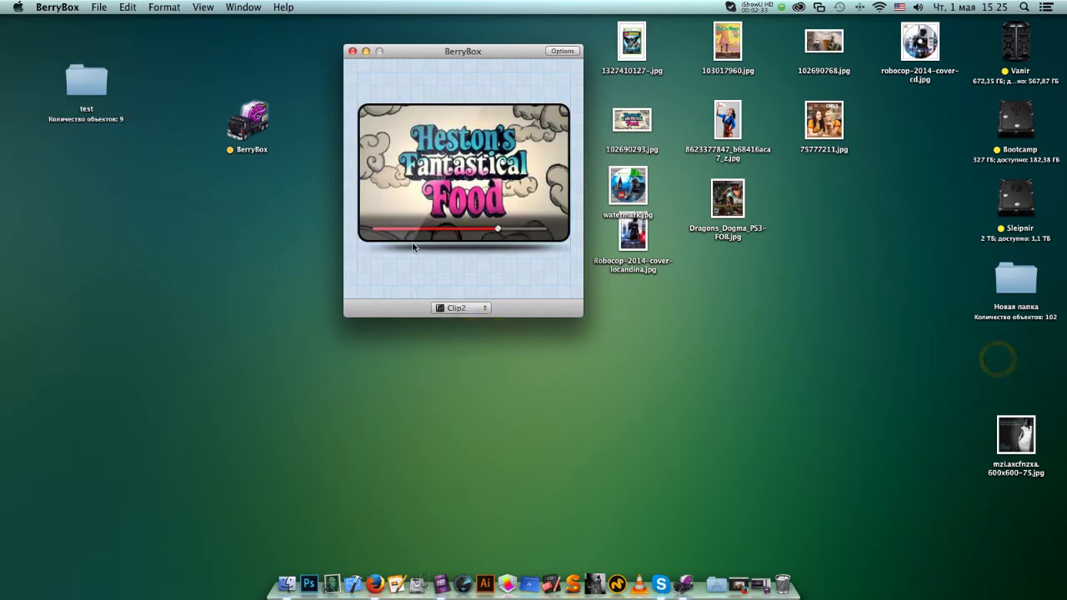
# Save the loaded Heston's Fantastical Food image as a Clip3 icon and move the icon file into the test folder
pyautogui.click(463, 309)
pyautogui.click(472, 321)
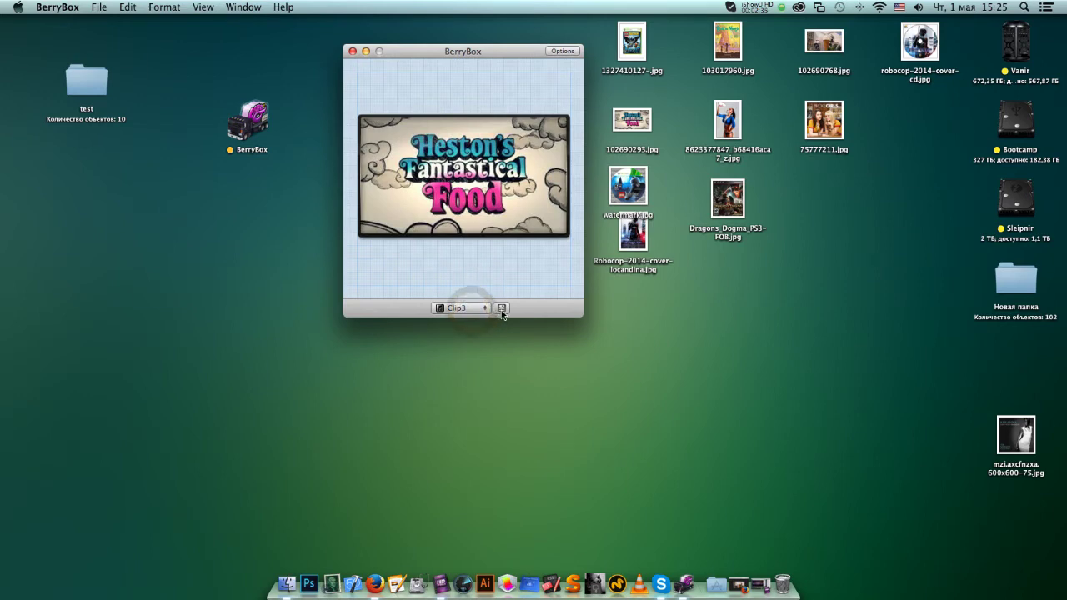
pyautogui.click(502, 311)
pyautogui.moveTo(1014, 359); pyautogui.dragTo(96, 89)
# Save 75777211.jpg as a PostIt icon and move the icon file into the test folder
pyautogui.moveTo(823, 119); pyautogui.dragTo(479, 171)
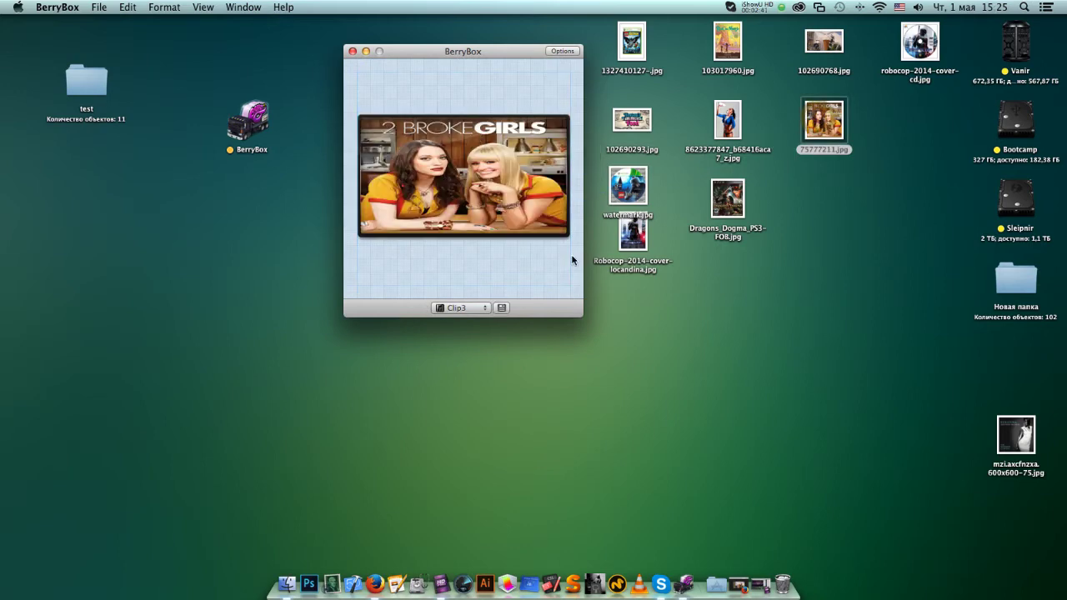
pyautogui.click(462, 309)
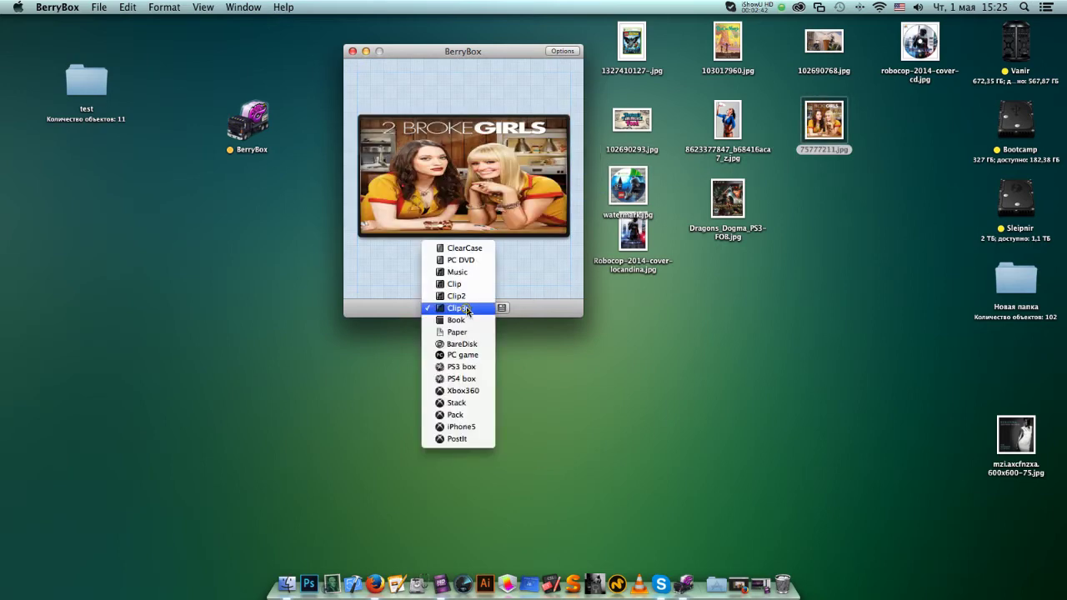
pyautogui.click(473, 438)
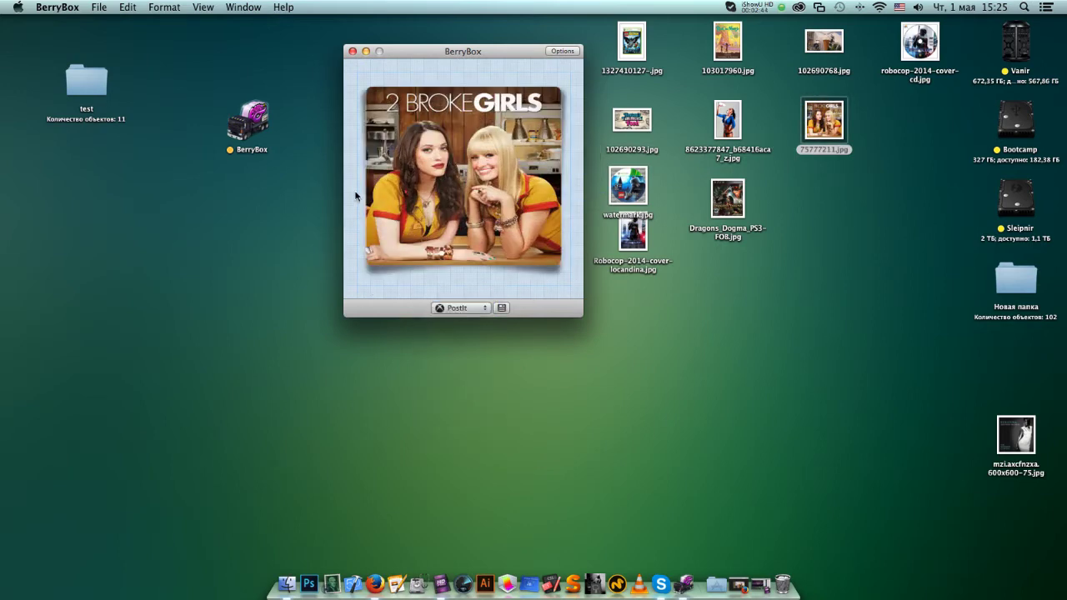
pyautogui.click(503, 308)
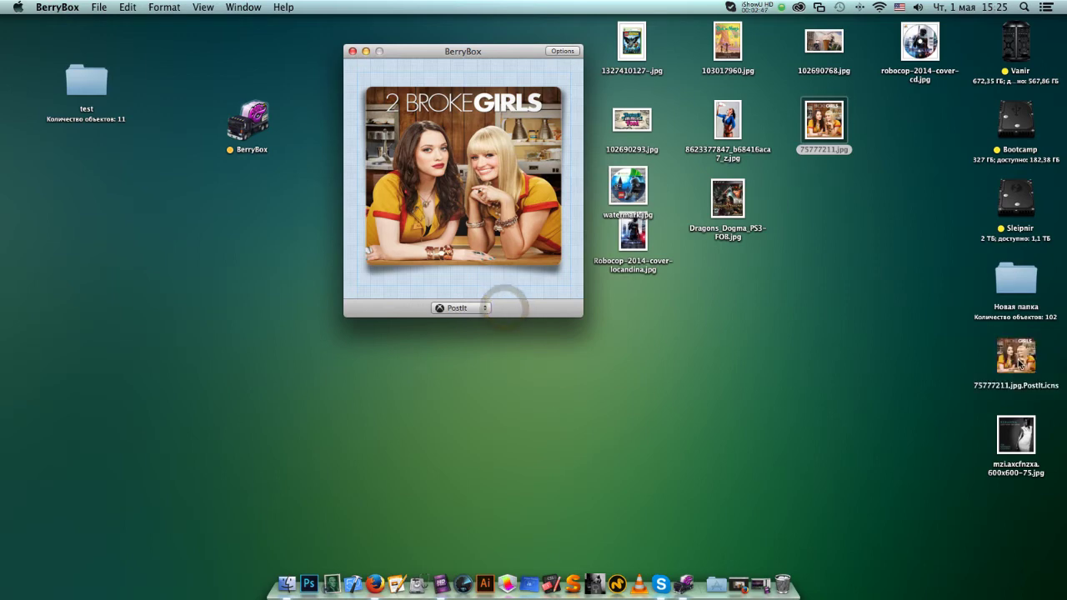
pyautogui.moveTo(1019, 361); pyautogui.dragTo(96, 81)
pyautogui.click(451, 307)
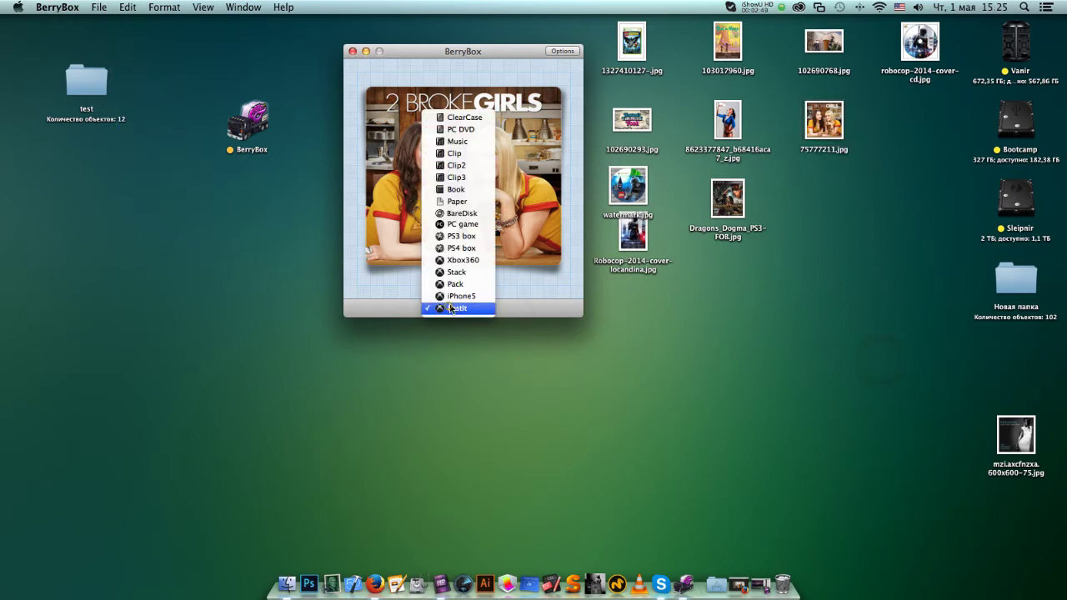
pyautogui.click(454, 296)
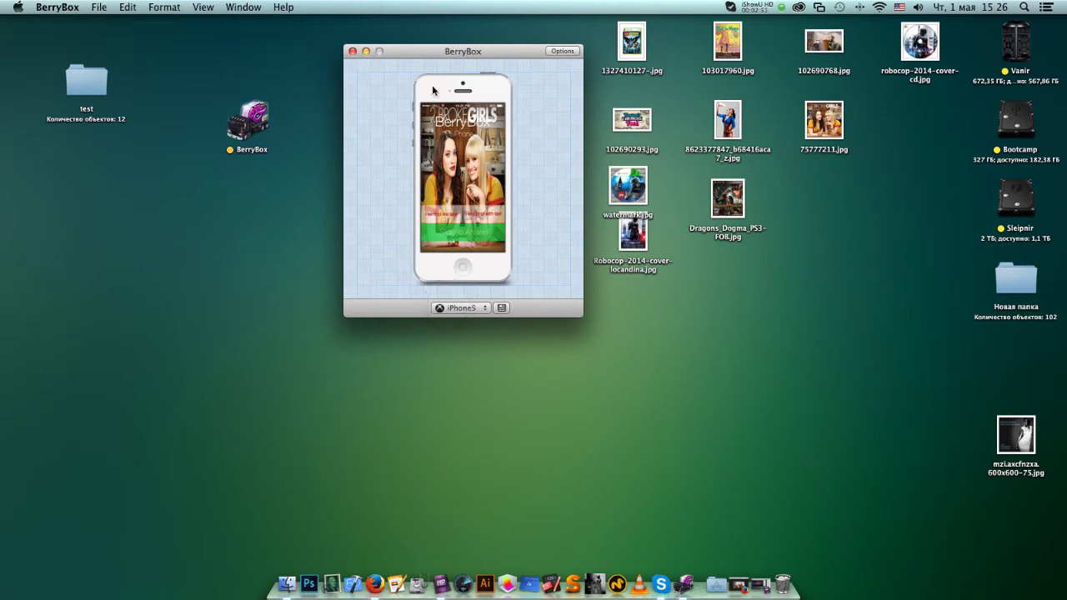
pyautogui.moveTo(727, 122); pyautogui.dragTo(460, 174)
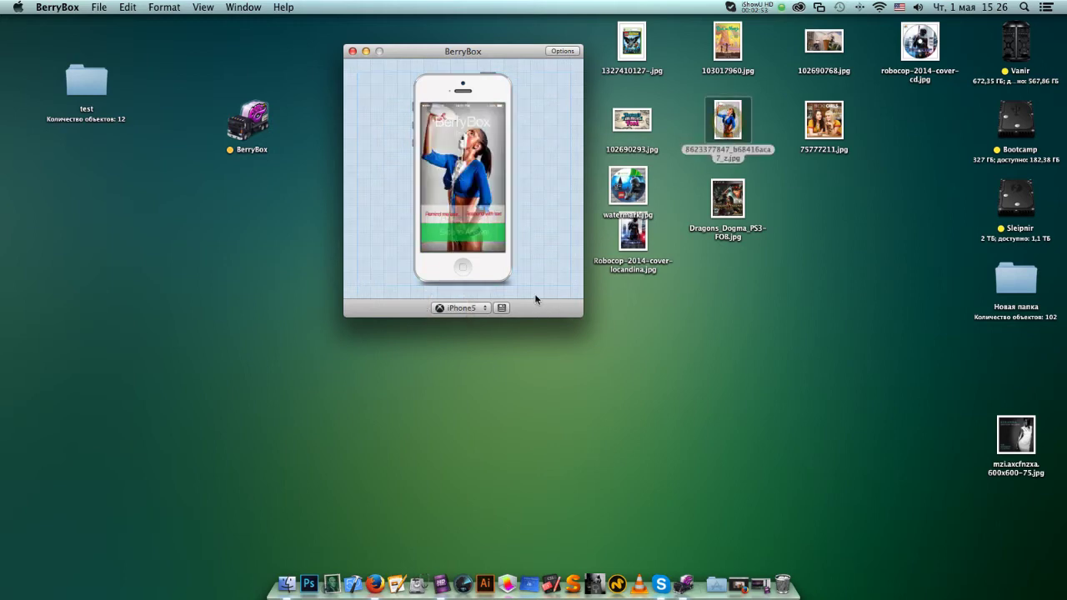
pyautogui.click(502, 309)
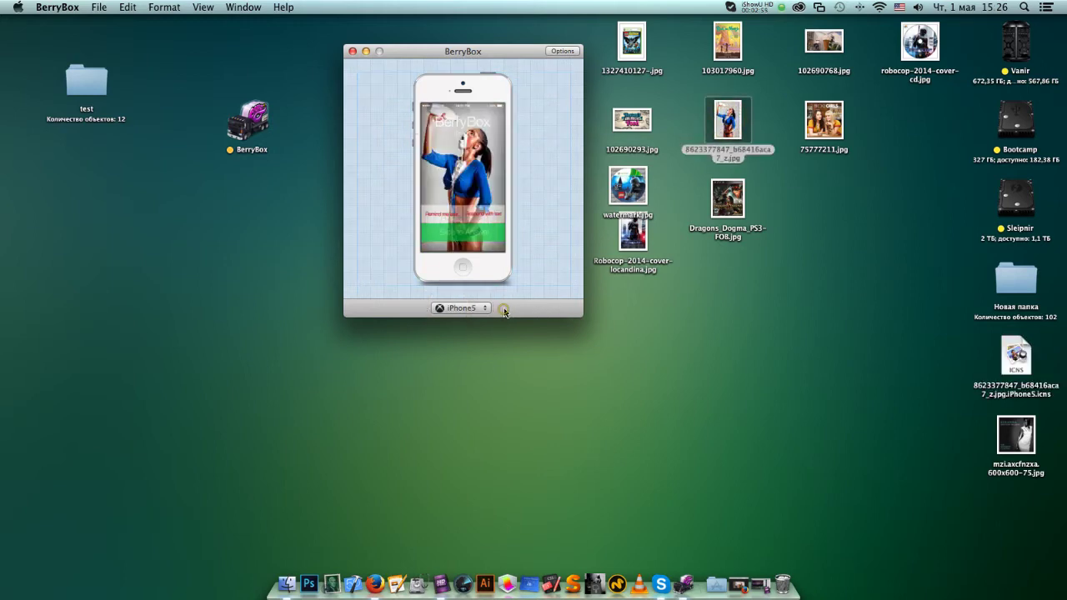
pyautogui.moveTo(1018, 363); pyautogui.dragTo(87, 84)
# Save 75777211.jpg as a Pack icon and move the icon file into the test folder
pyautogui.click(455, 309)
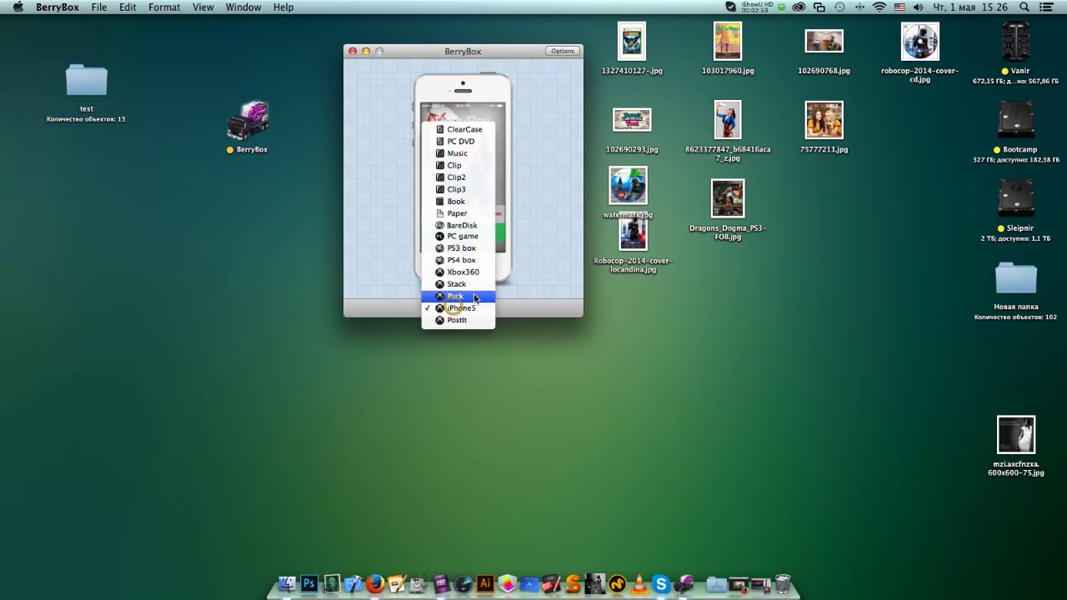
pyautogui.click(475, 298)
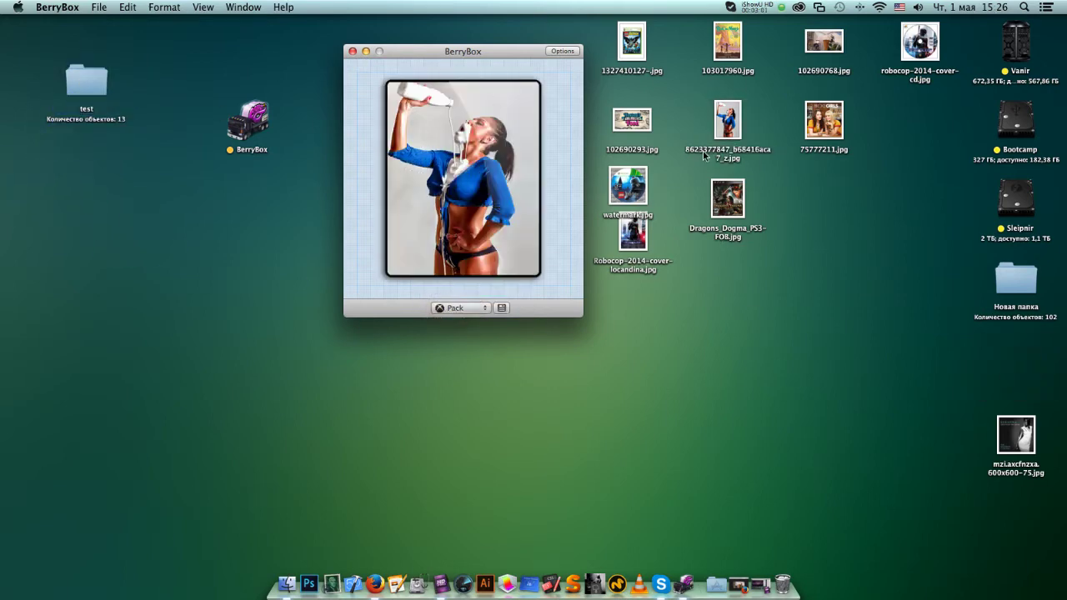
pyautogui.moveTo(824, 120); pyautogui.dragTo(503, 177)
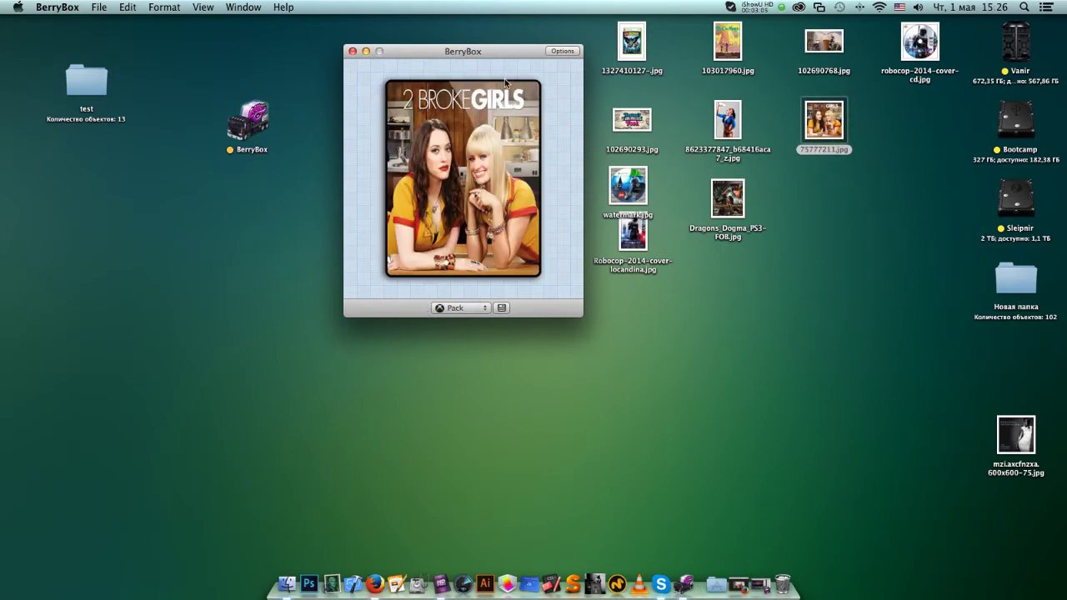
pyautogui.click(503, 309)
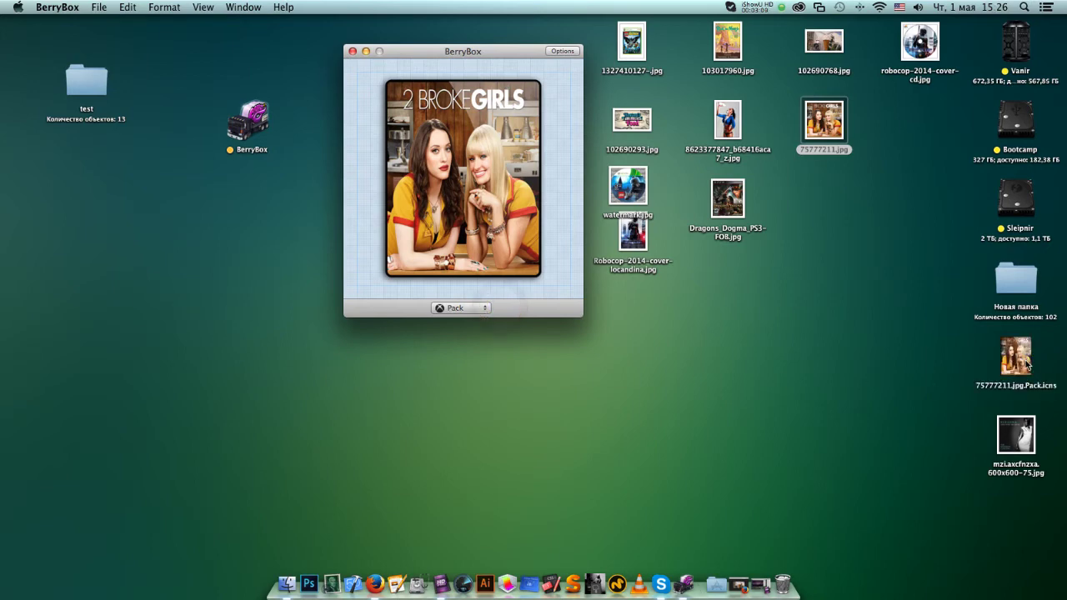
pyautogui.moveTo(1028, 364); pyautogui.dragTo(86, 83)
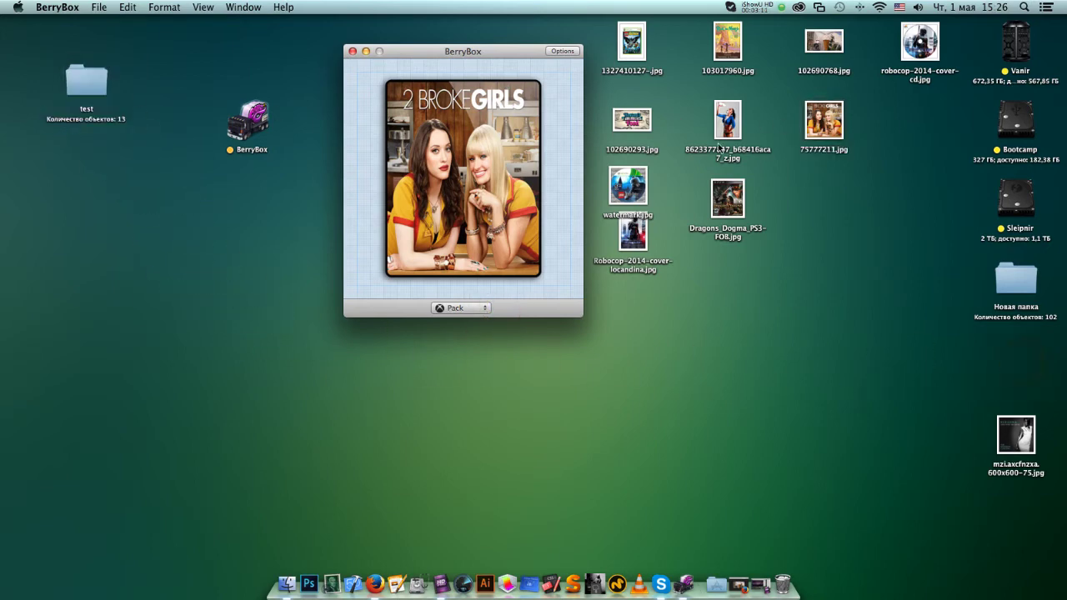
pyautogui.click(474, 308)
pyautogui.click(478, 297)
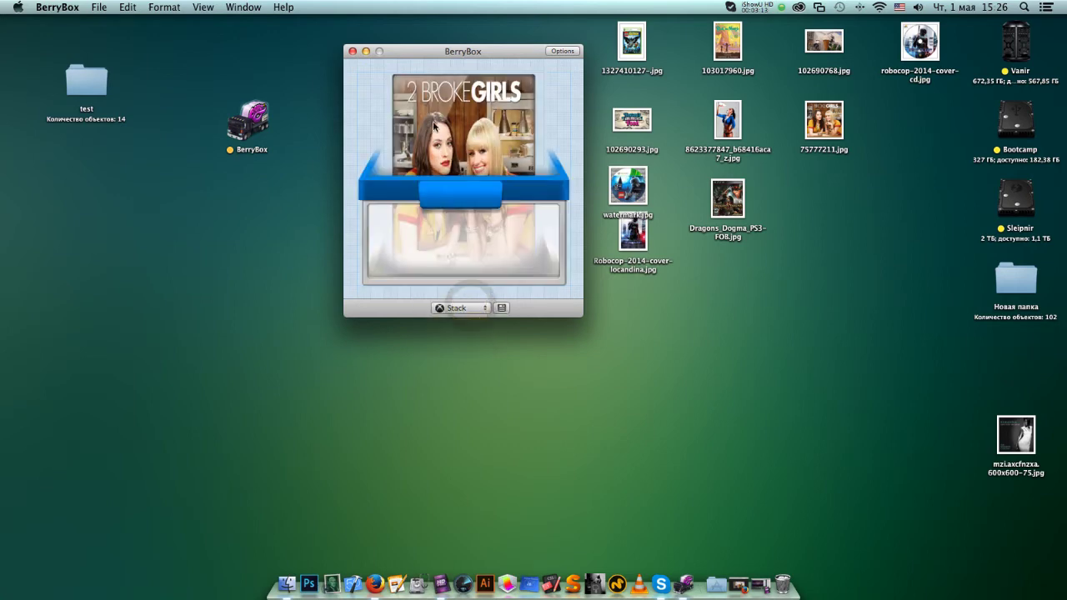
pyautogui.moveTo(728, 121); pyautogui.dragTo(490, 192)
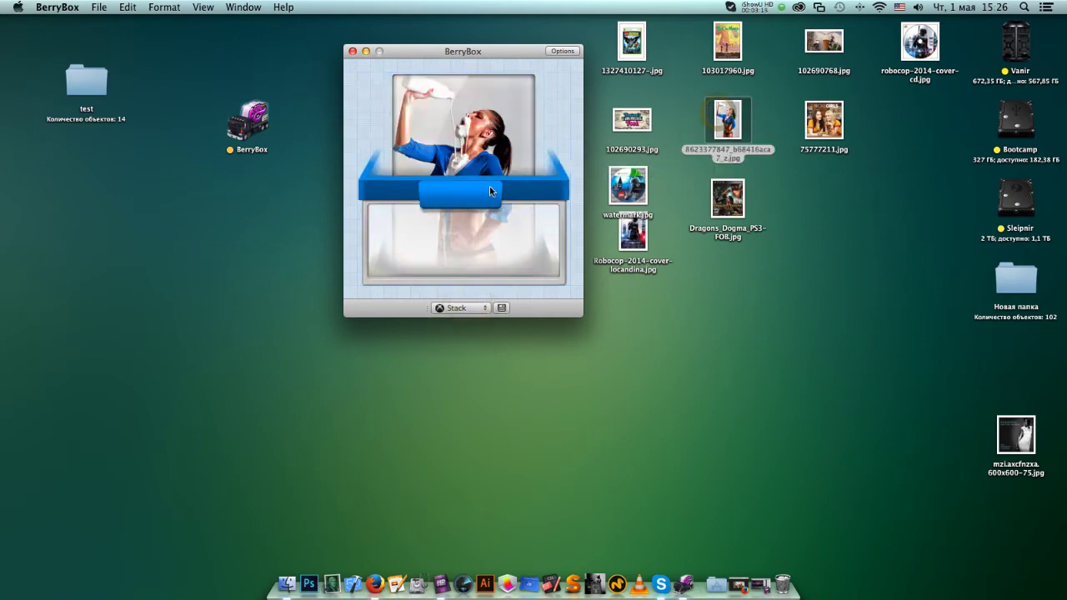
pyautogui.click(501, 307)
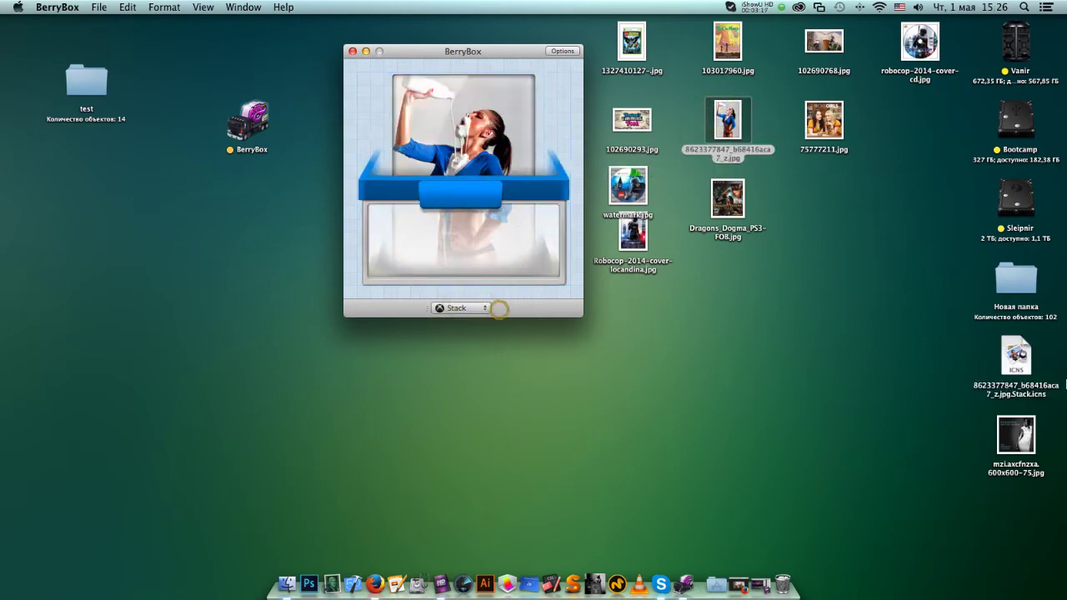
pyautogui.moveTo(1017, 360); pyautogui.dragTo(86, 88)
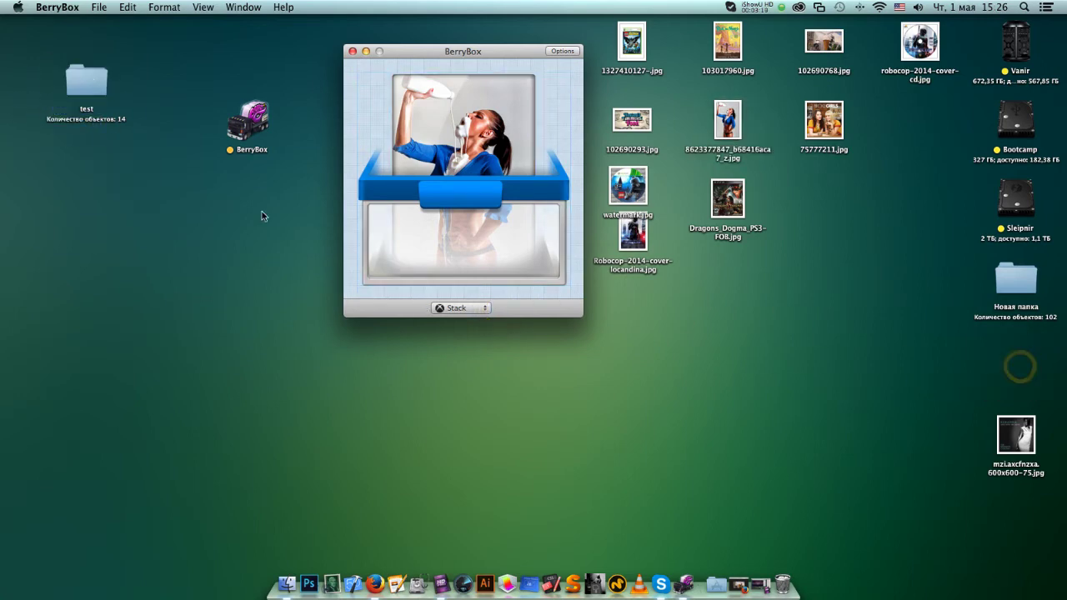
# Save Robocop-2014-cover-locandina.jpg as a PC game icon and move the icon file into the test folder
pyautogui.click(486, 309)
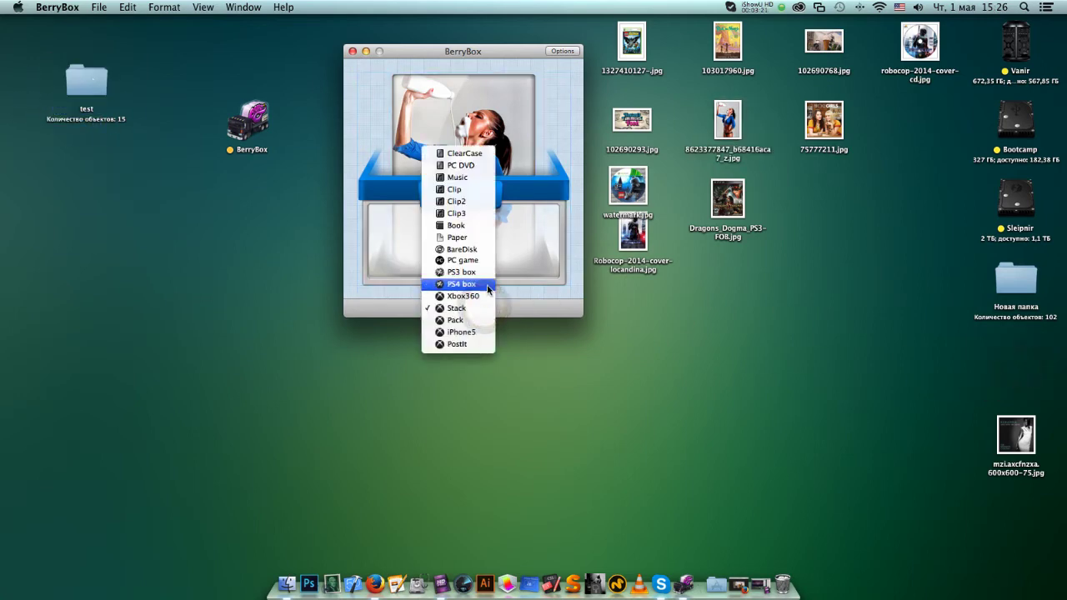
pyautogui.click(461, 283)
pyautogui.click(467, 309)
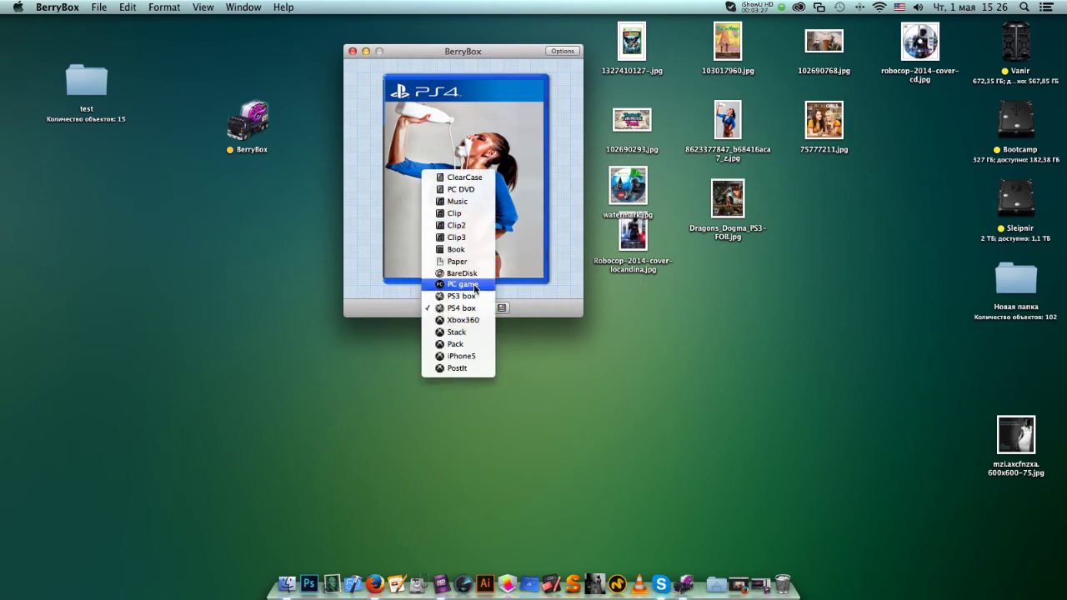
pyautogui.click(481, 286)
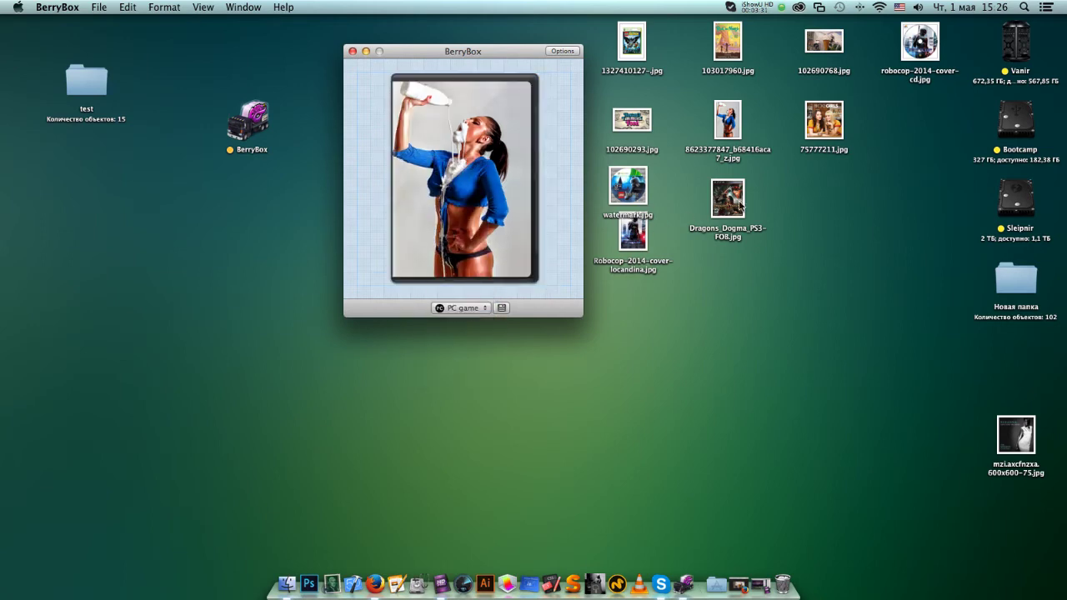
pyautogui.moveTo(631, 240); pyautogui.dragTo(513, 298)
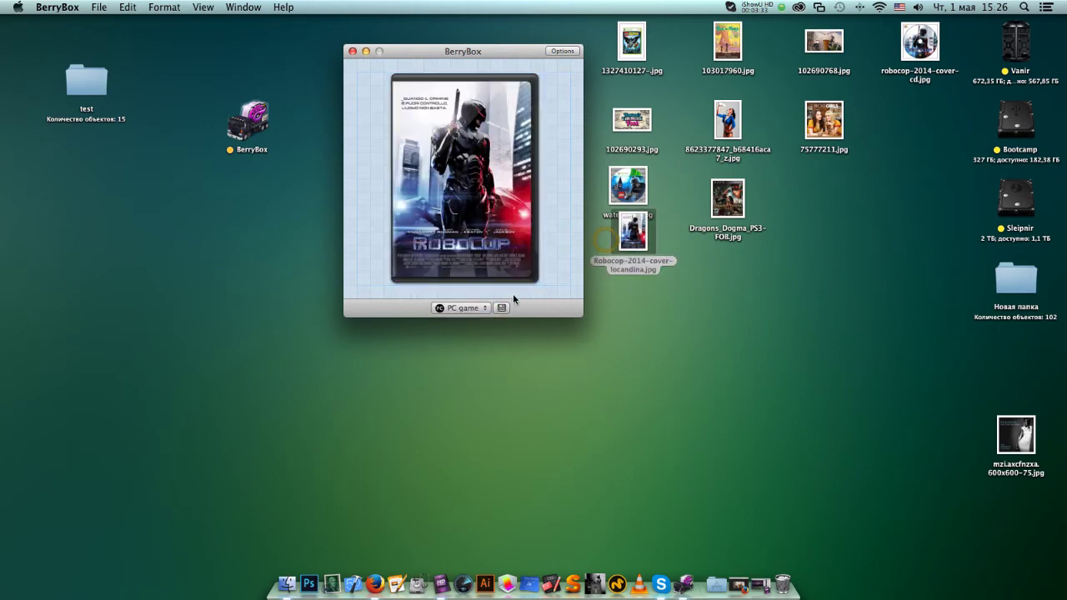
pyautogui.moveTo(1019, 364); pyautogui.dragTo(88, 81)
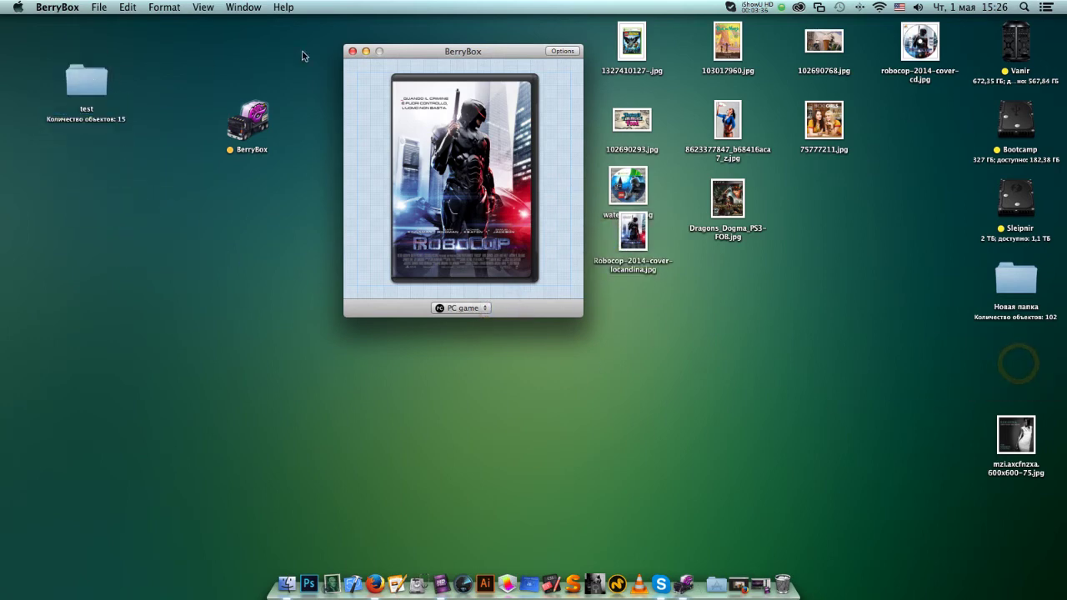
# Set the cover save path to the same folder and the output format to .PNG, and close the BerryBox window
pyautogui.click(562, 55)
pyautogui.moveTo(493, 55); pyautogui.dragTo(627, 37)
pyautogui.click(422, 84)
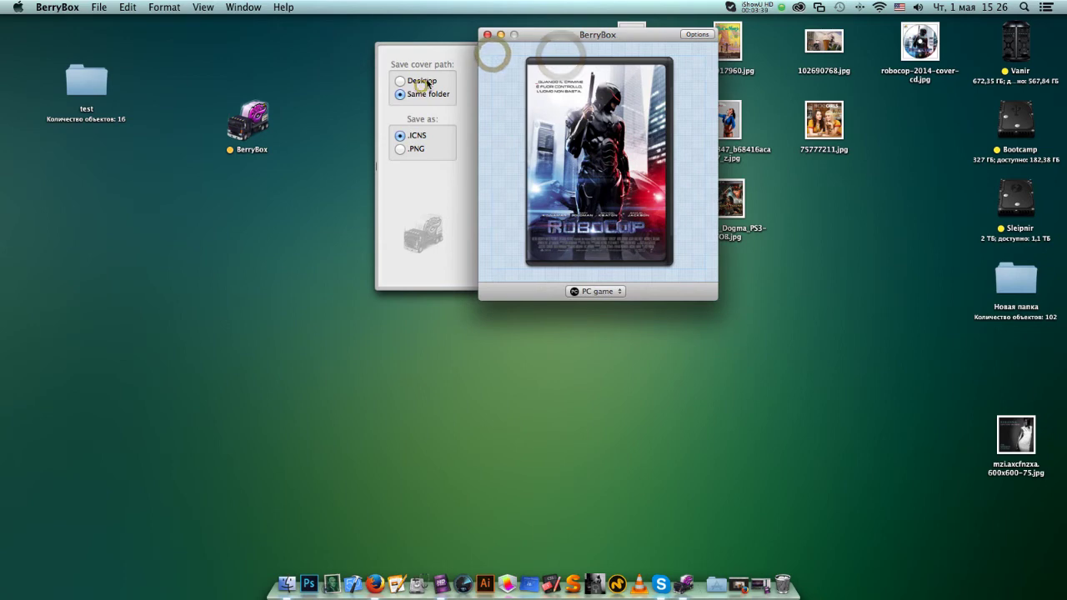
pyautogui.click(423, 95)
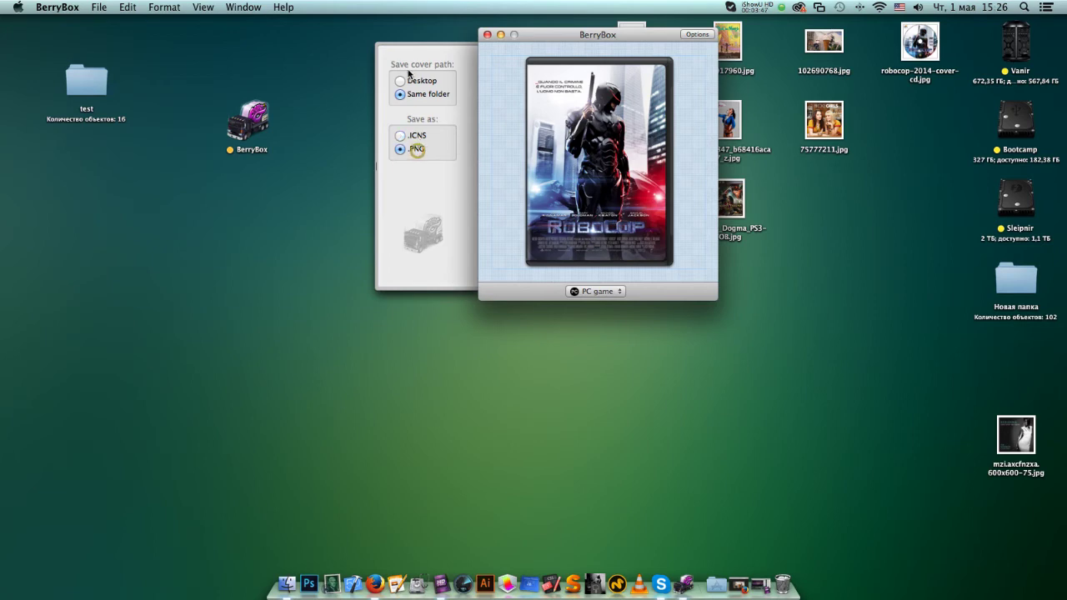
pyautogui.moveTo(572, 35); pyautogui.dragTo(499, 78)
pyautogui.click(634, 75)
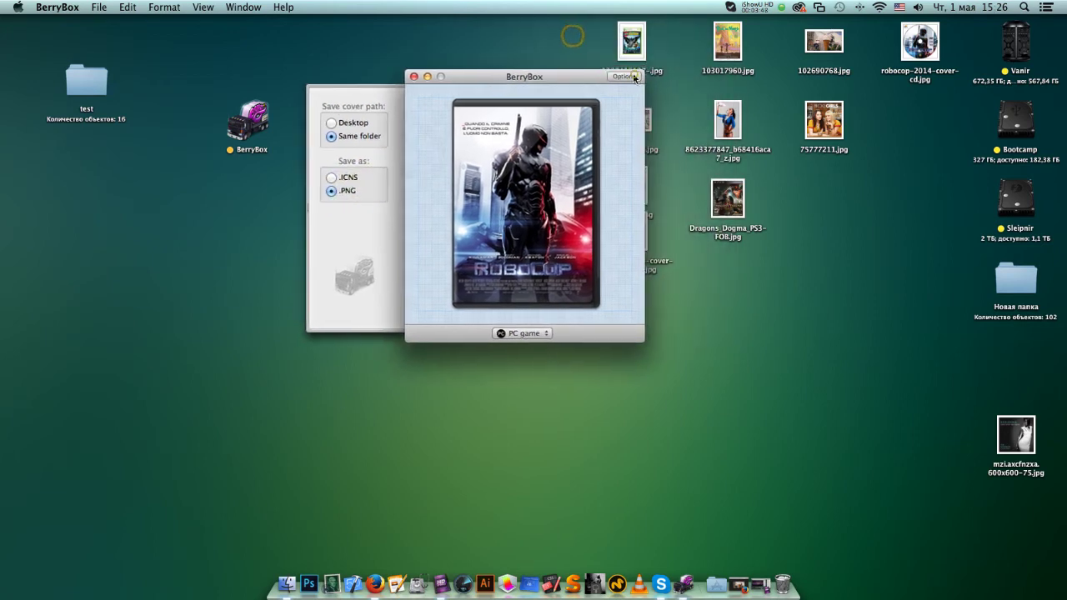
pyautogui.click(414, 77)
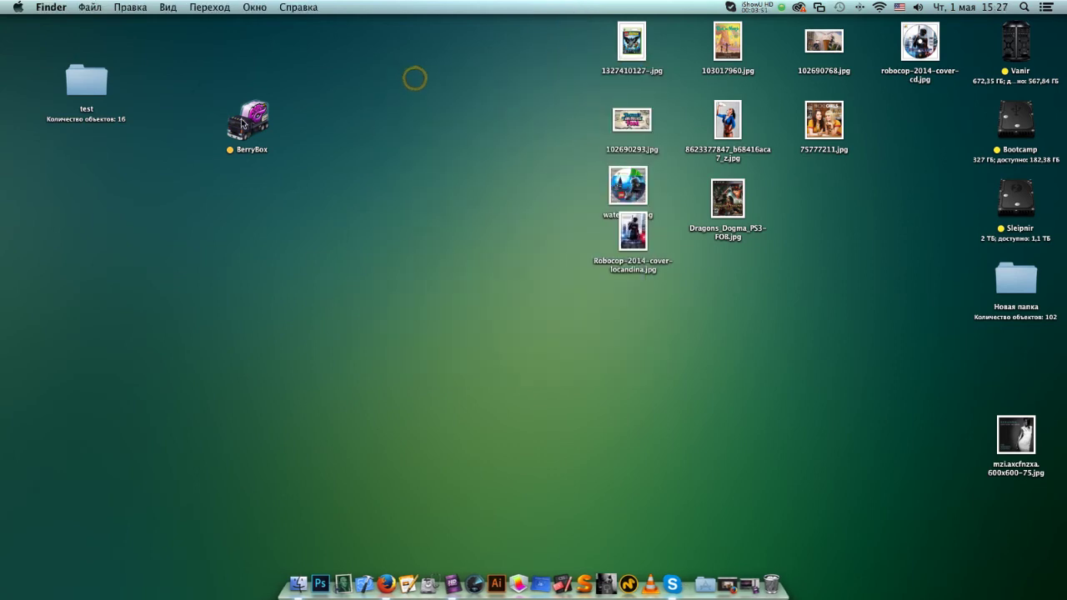
# Open the test folder in an enlarged window with bigger previews and look through the saved icon files
pyautogui.moveTo(250, 117); pyautogui.dragTo(442, 69)
pyautogui.click(72, 80)
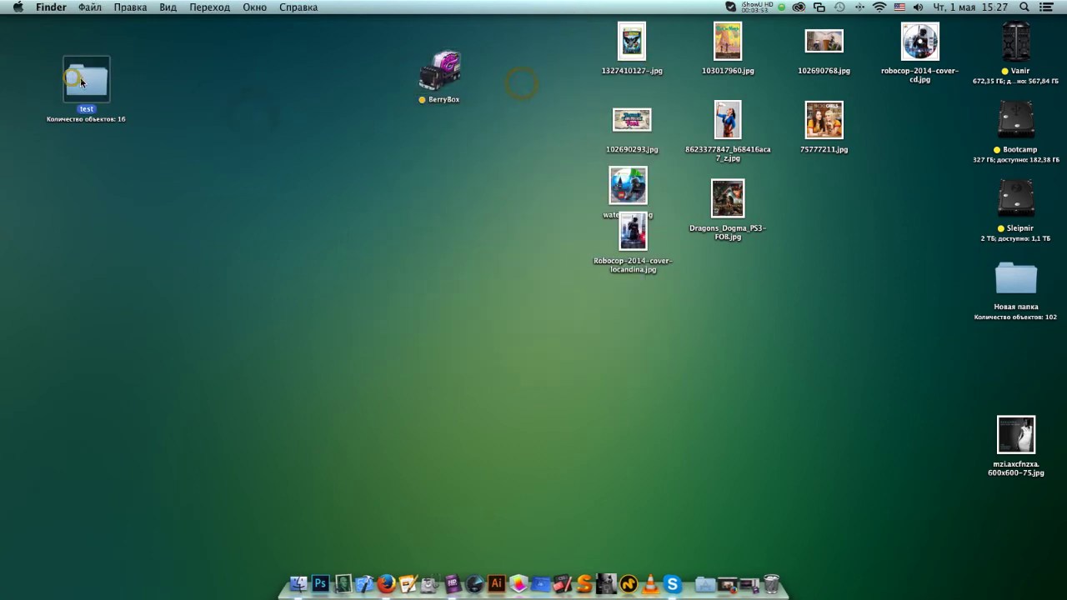
pyautogui.doubleClick(81, 80)
pyautogui.moveTo(503, 30); pyautogui.dragTo(445, 13)
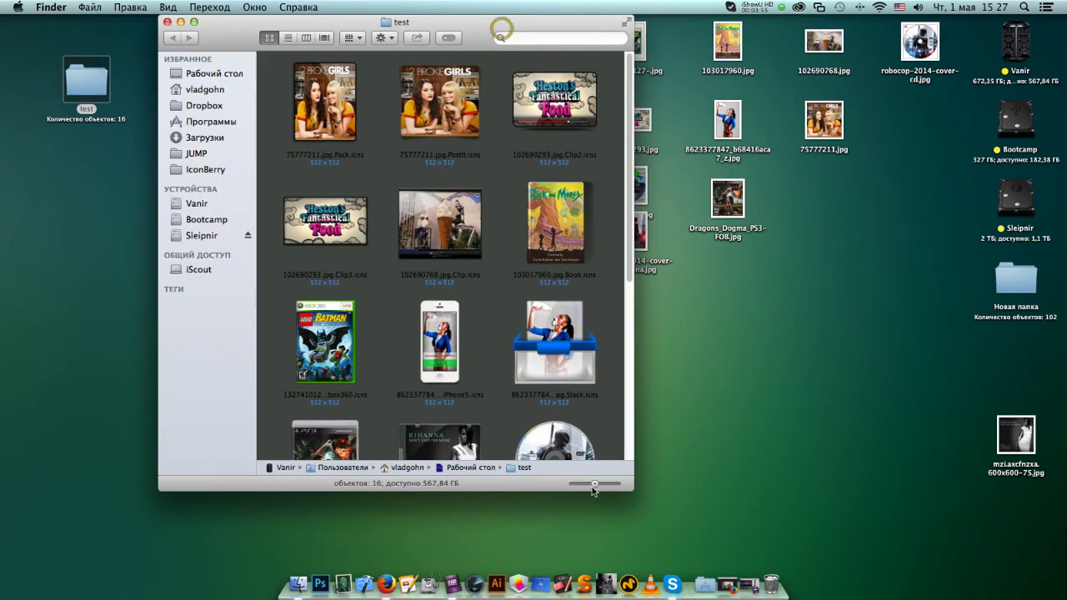
pyautogui.moveTo(596, 485); pyautogui.dragTo(1065, 551)
pyautogui.moveTo(575, 28)
pyautogui.mouseDown()
pyautogui.moveTo(511, 5)
pyautogui.moveTo(576, 25)
pyautogui.mouseUp()
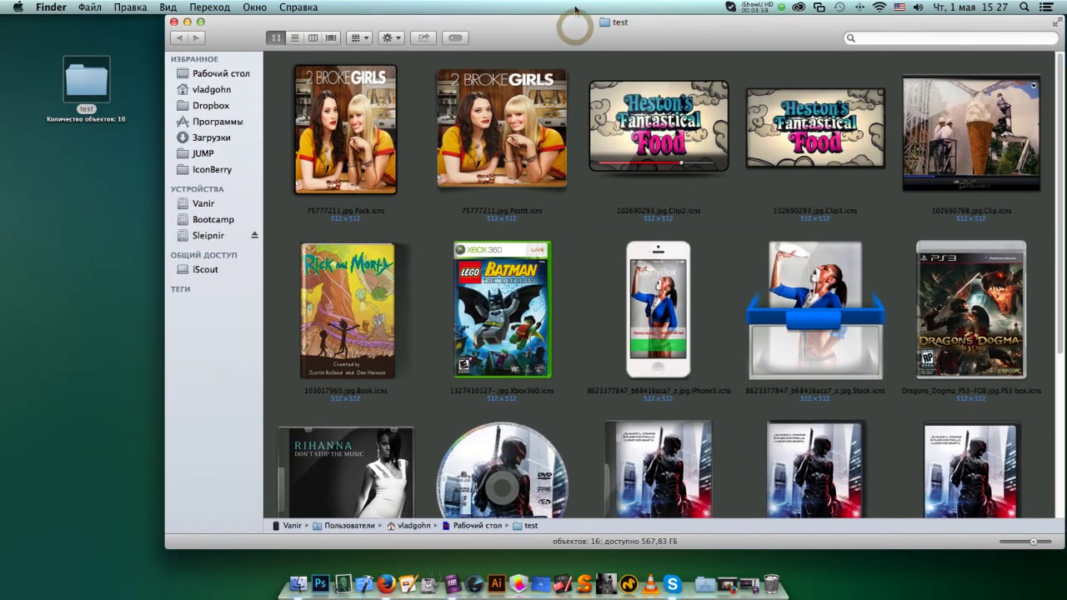
pyautogui.scroll(-5, 710, 252)
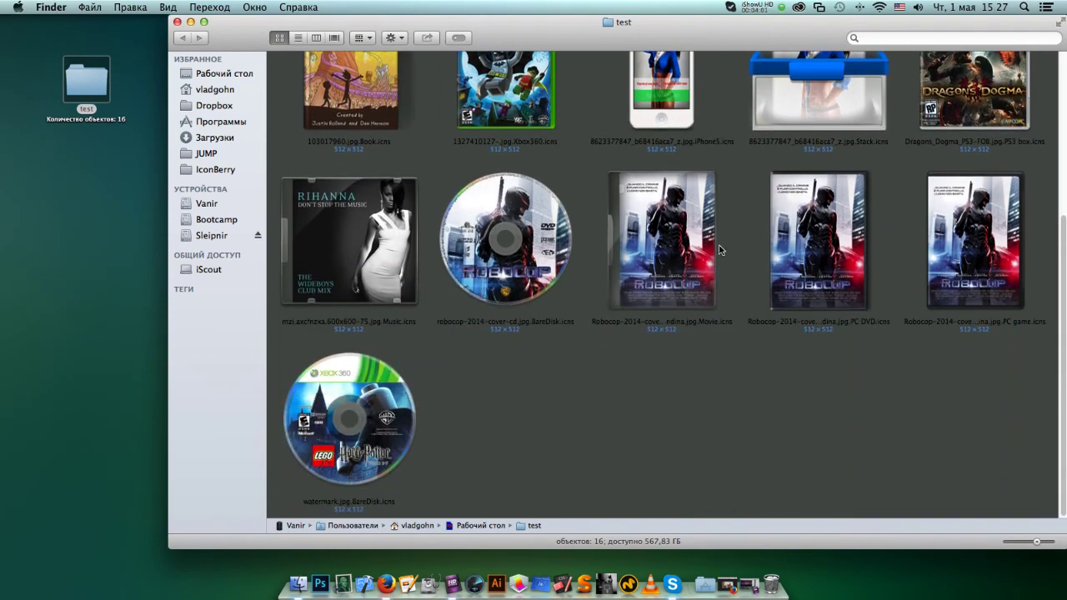
pyautogui.scroll(5, 684, 248)
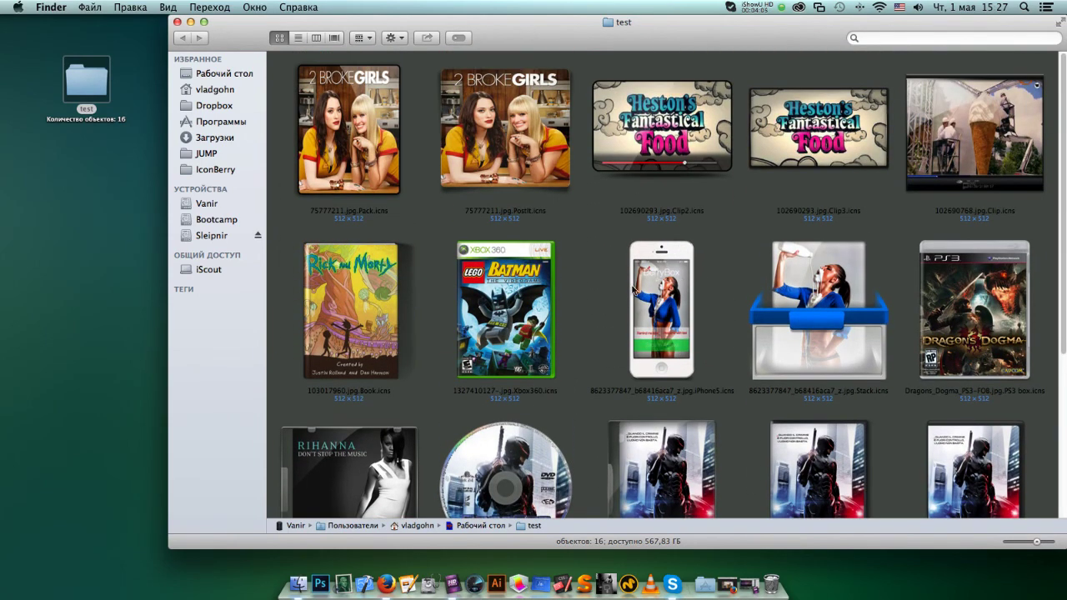
# Open the properties window of the test folder on the desktop
pyautogui.click(98, 87)
pyautogui.click(125, 89)
pyautogui.rightClick(88, 79)
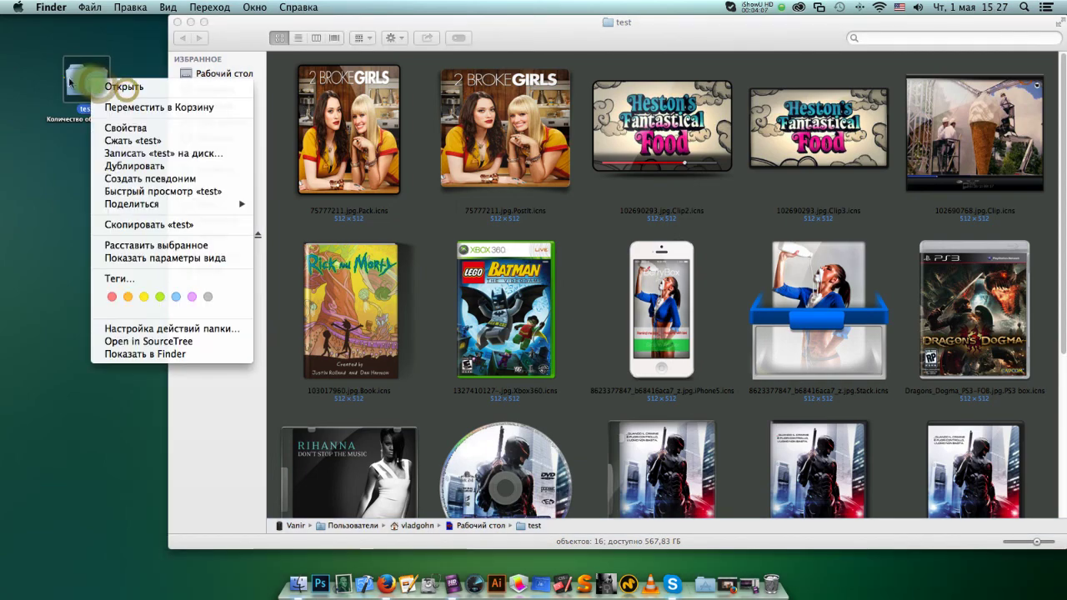
pyautogui.click(63, 79)
pyautogui.rightClick(97, 71)
pyautogui.click(57, 70)
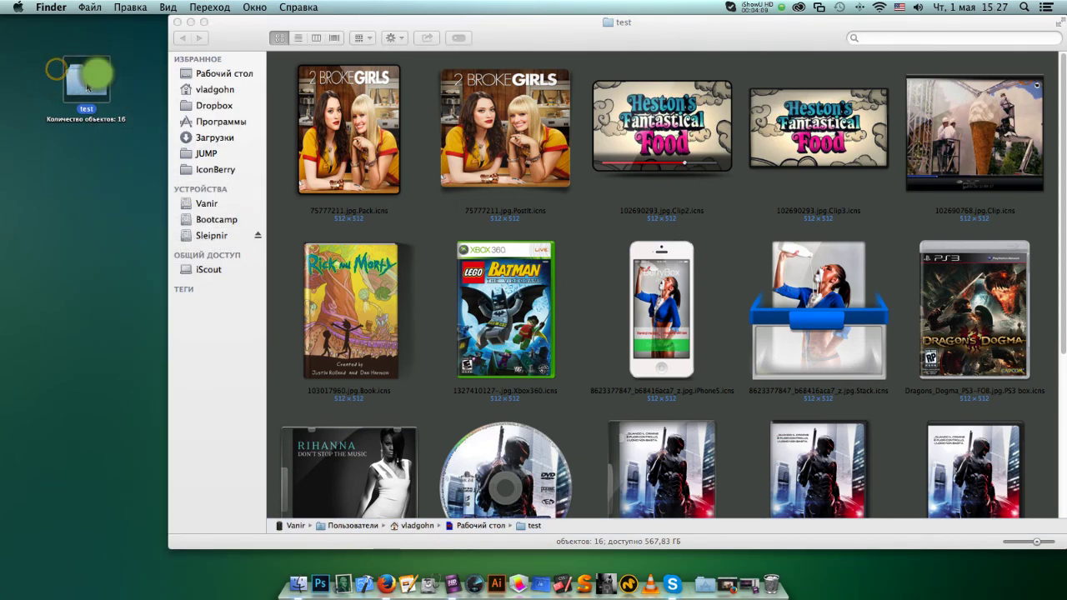
pyautogui.rightClick(94, 79)
pyautogui.click(128, 132)
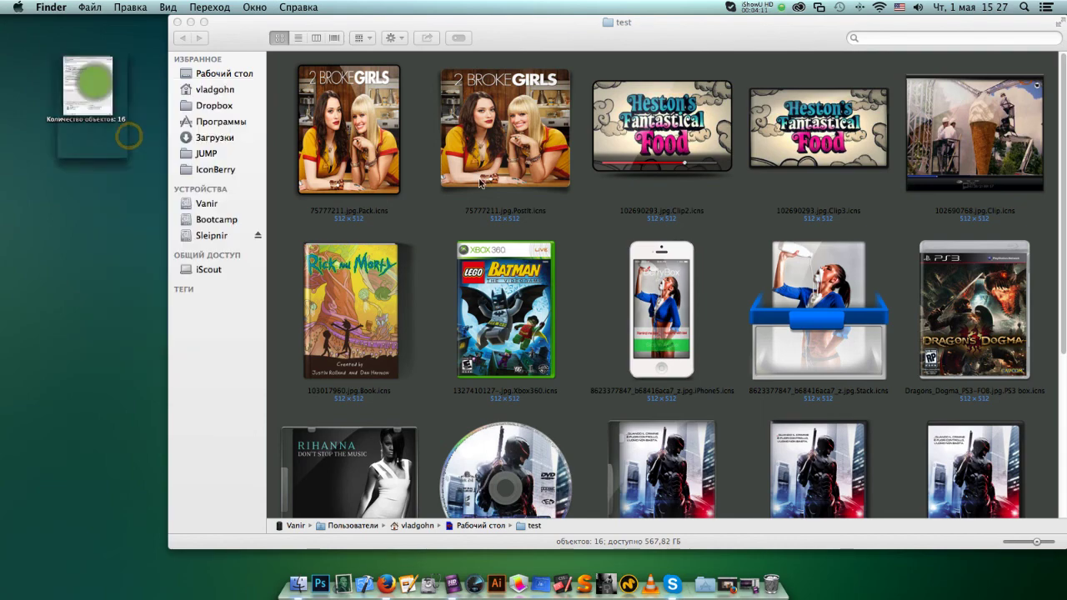
pyautogui.moveTo(225, 27); pyautogui.dragTo(255, 24)
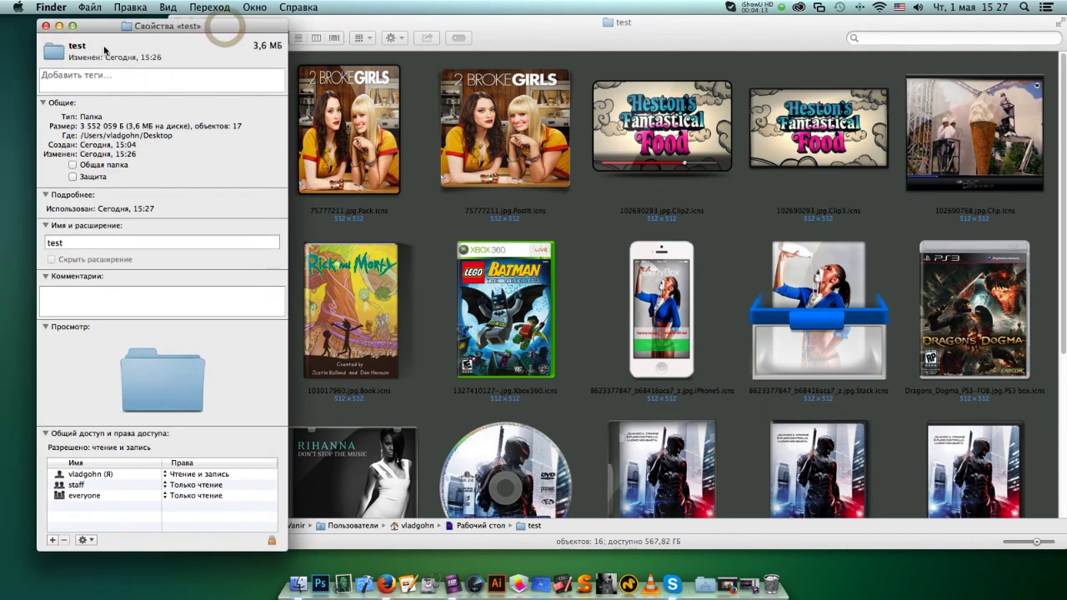
pyautogui.moveTo(506, 309); pyautogui.dragTo(53, 53)
pyautogui.moveTo(178, 27); pyautogui.dragTo(863, 56)
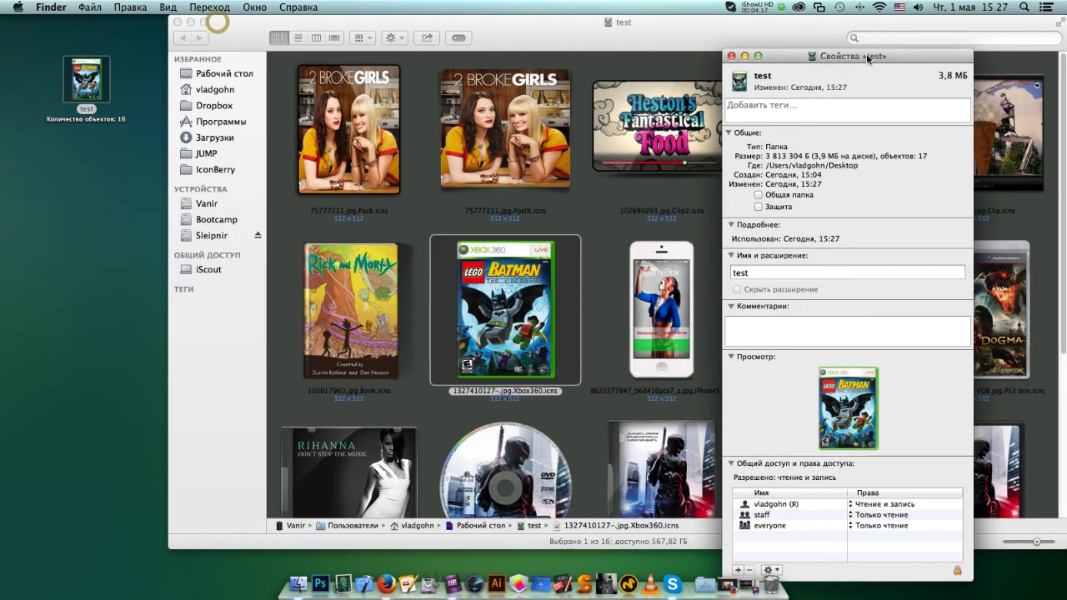
pyautogui.click(68, 35)
pyautogui.click(89, 72)
pyautogui.click(108, 36)
pyautogui.click(89, 70)
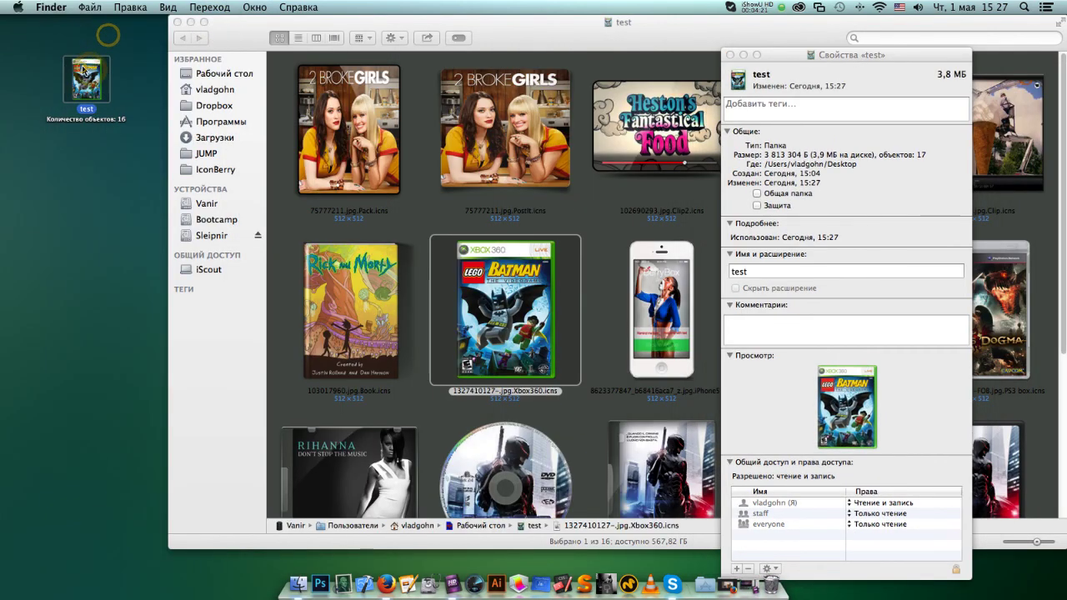
# Assign mzi.axcfnzxa.600x600-75.jpg.Music.icns as the test folder's icon and close its properties window
pyautogui.moveTo(352, 467); pyautogui.dragTo(741, 79)
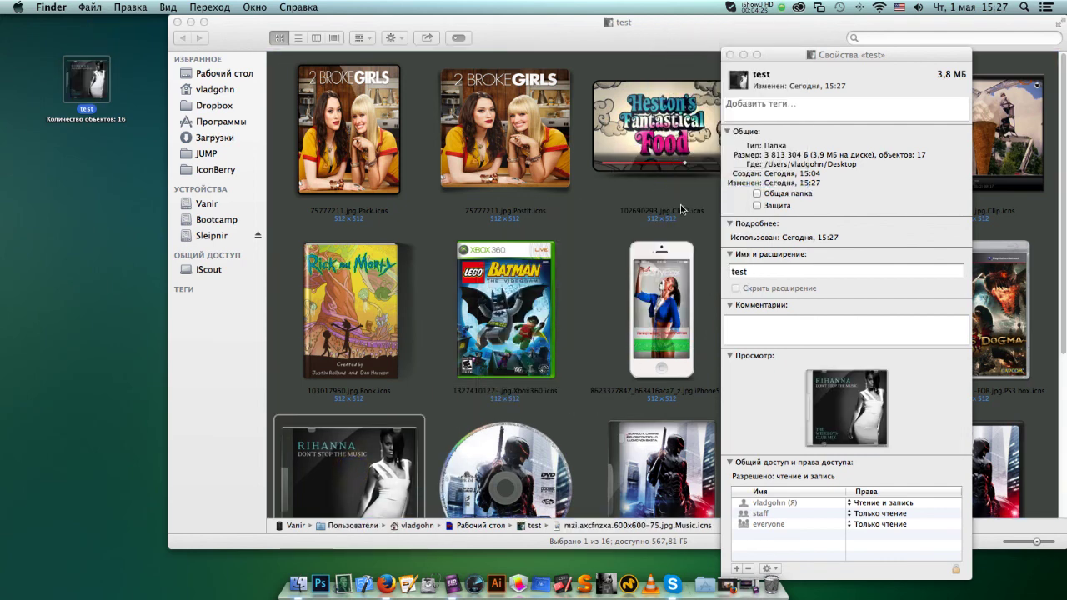
pyautogui.click(729, 55)
pyautogui.moveTo(749, 40); pyautogui.dragTo(703, 28)
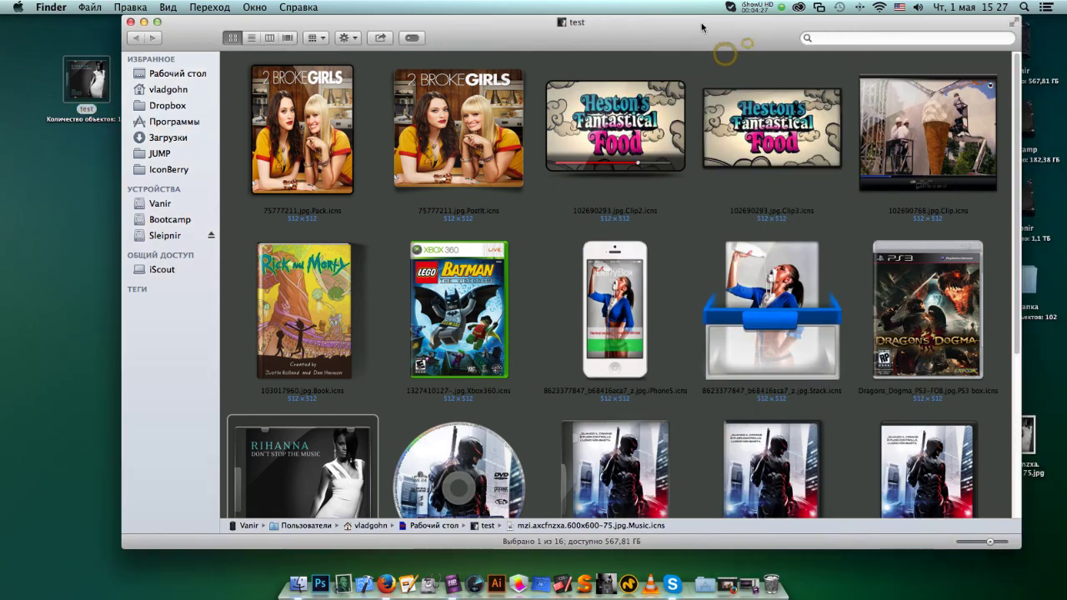
pyautogui.scroll(-5, 740, 240)
pyautogui.click(687, 456)
pyautogui.scroll(10, 687, 456)
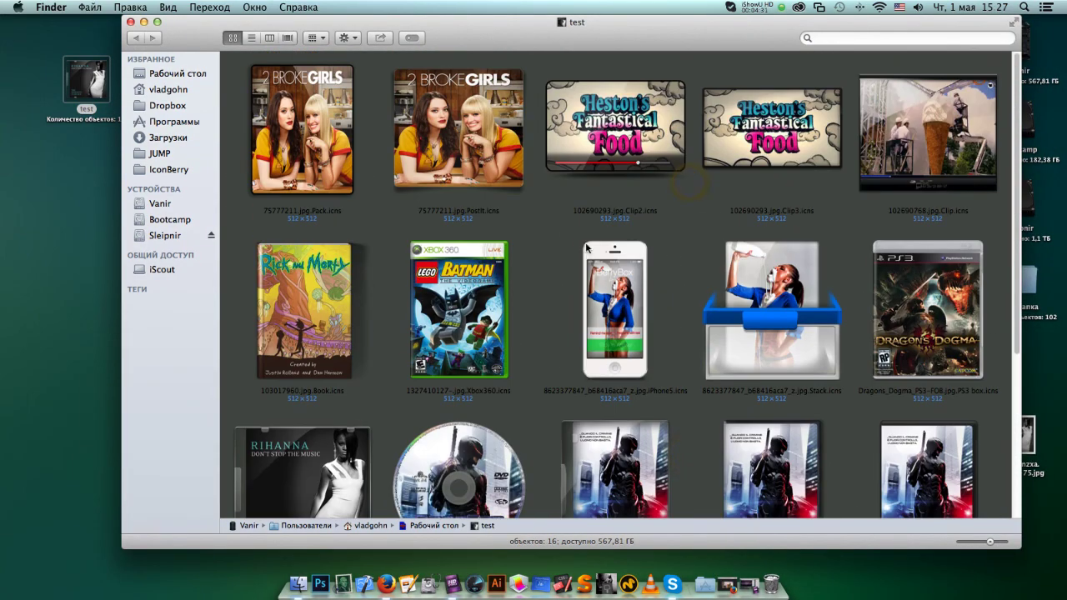
pyautogui.click(766, 10)
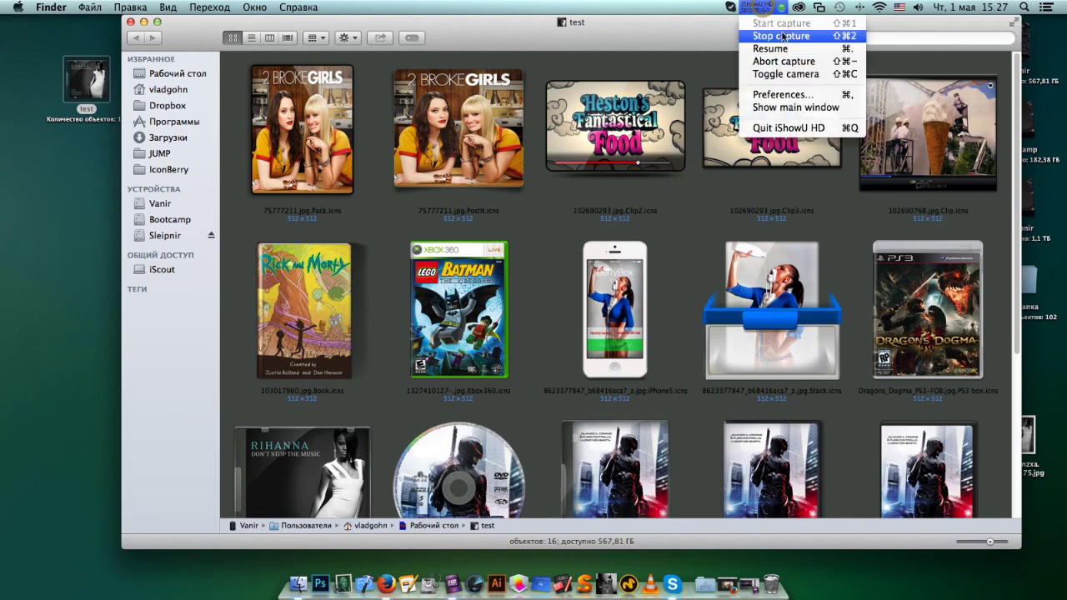